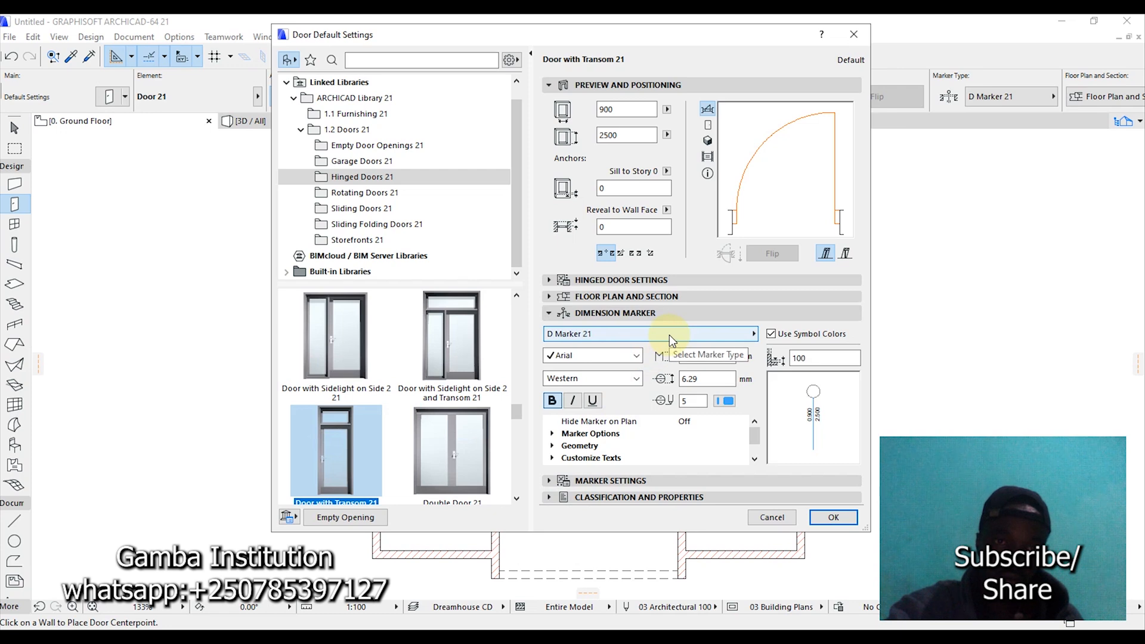
Accept the door settings and place a 900 × 2500 Door with Transom 21 in the upper porch wall, beside the internal partition, swinging outward
left_click(625, 478)
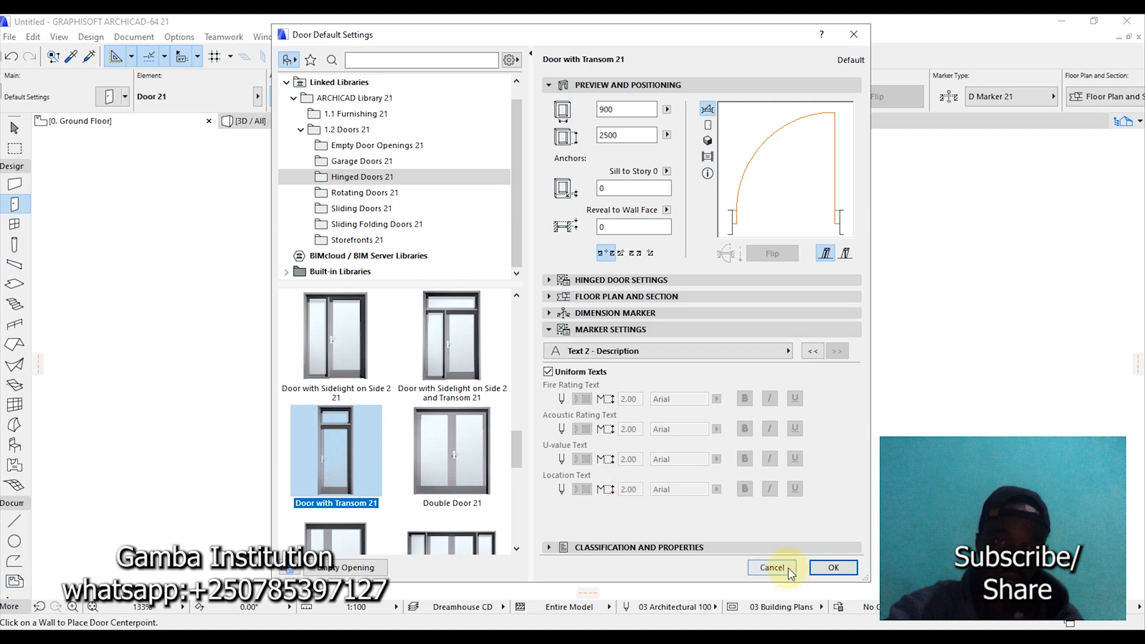
left_click(833, 566)
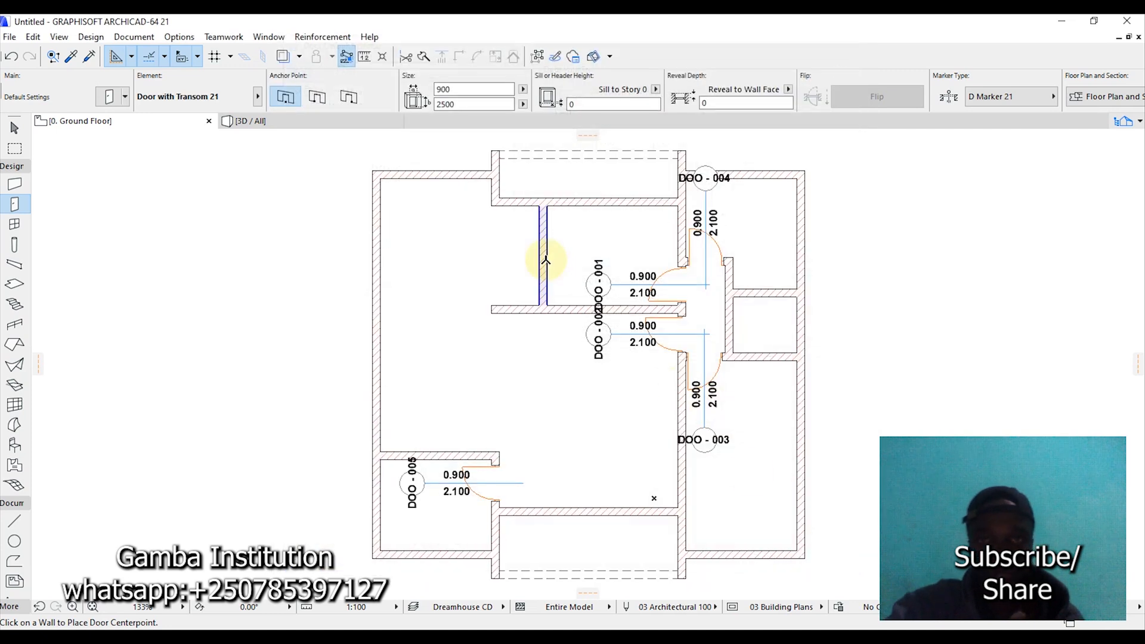
left_click(519, 197)
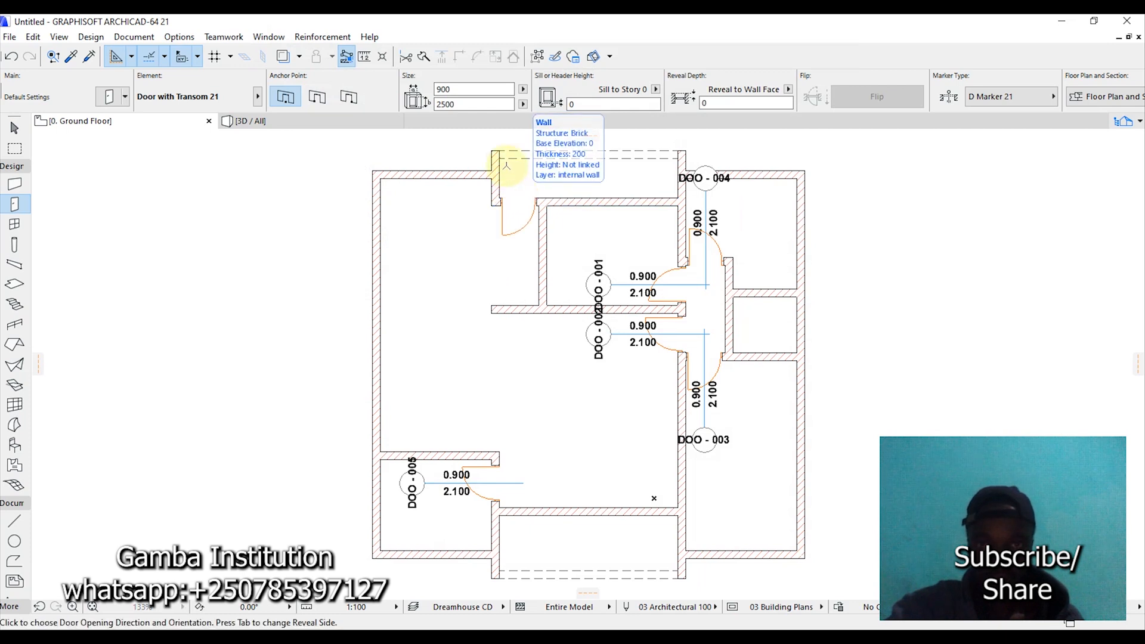
left_click(506, 170)
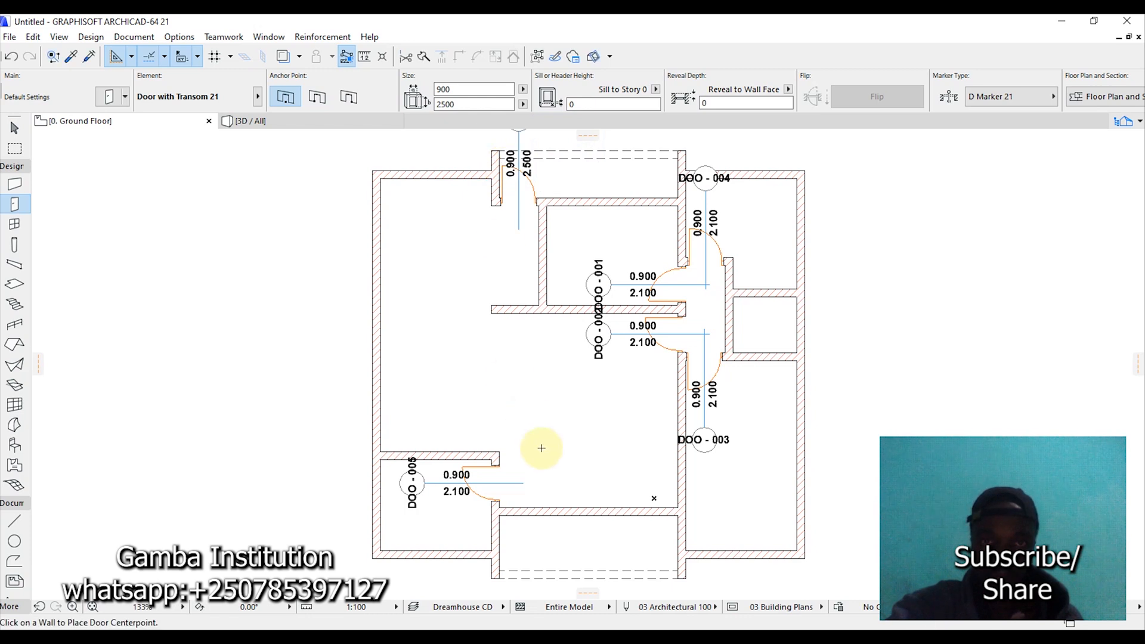
Choose Double Door with Sidelight, Transom 21 from the Hinged Doors 21 library as the default door
scroll(542, 448, "down", 3)
scroll(541, 448, "up", 2)
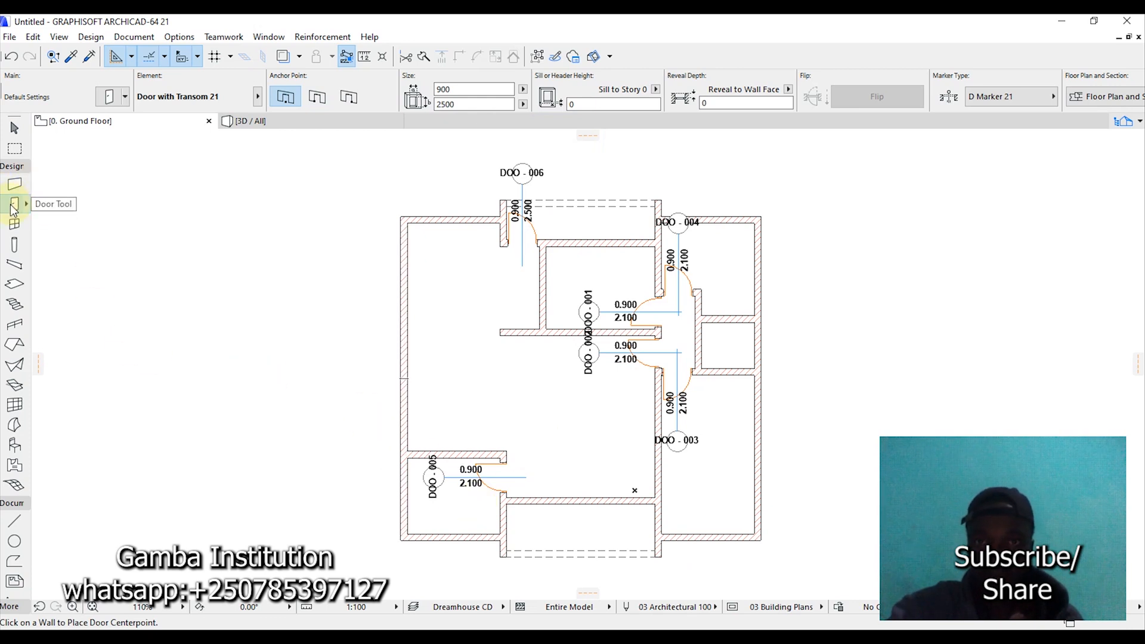
left_click(104, 96)
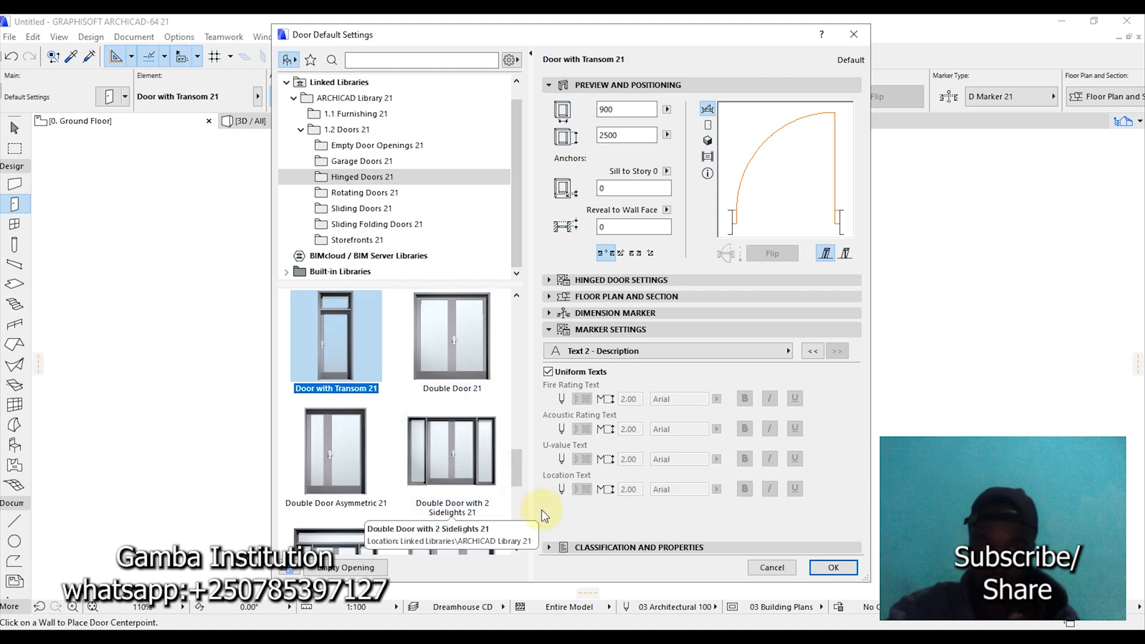
left_click(518, 548)
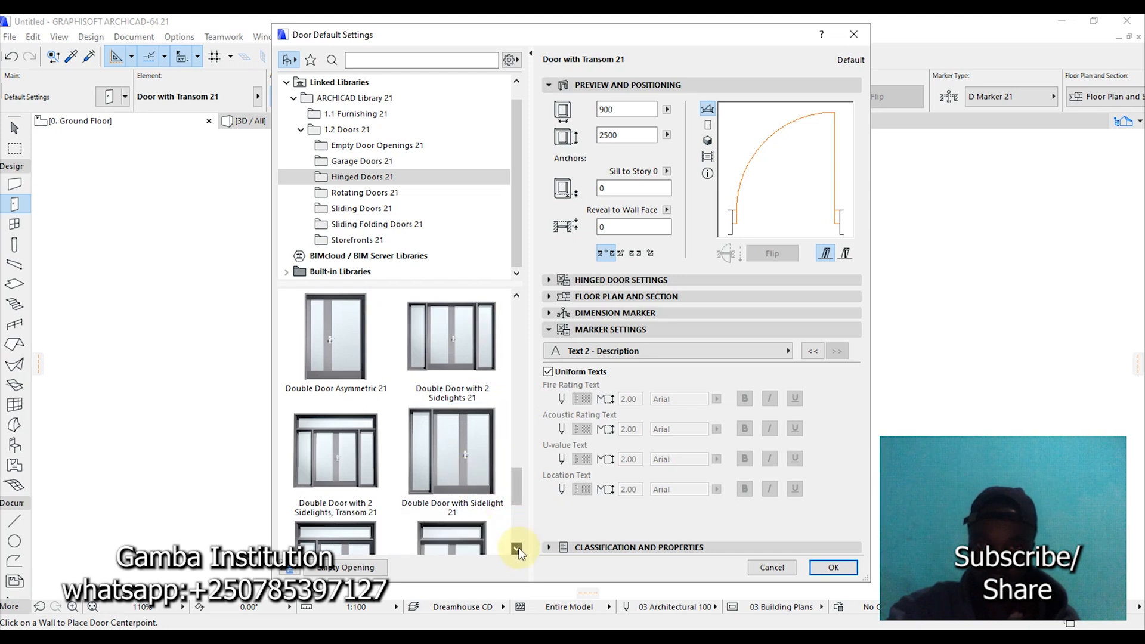
left_click(518, 549)
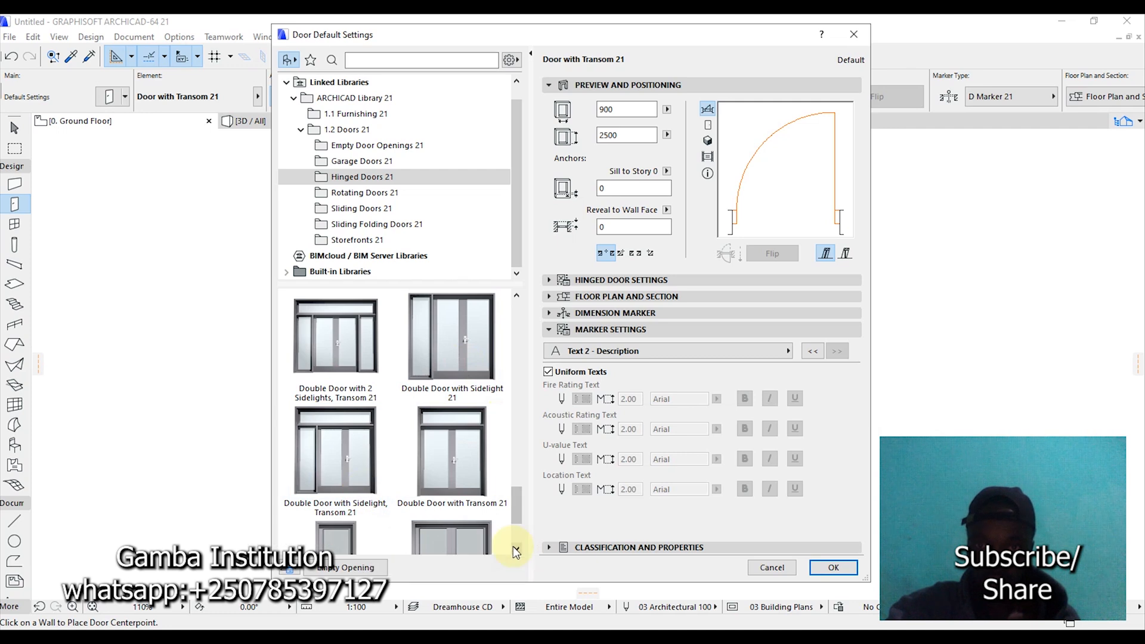
left_click(516, 549)
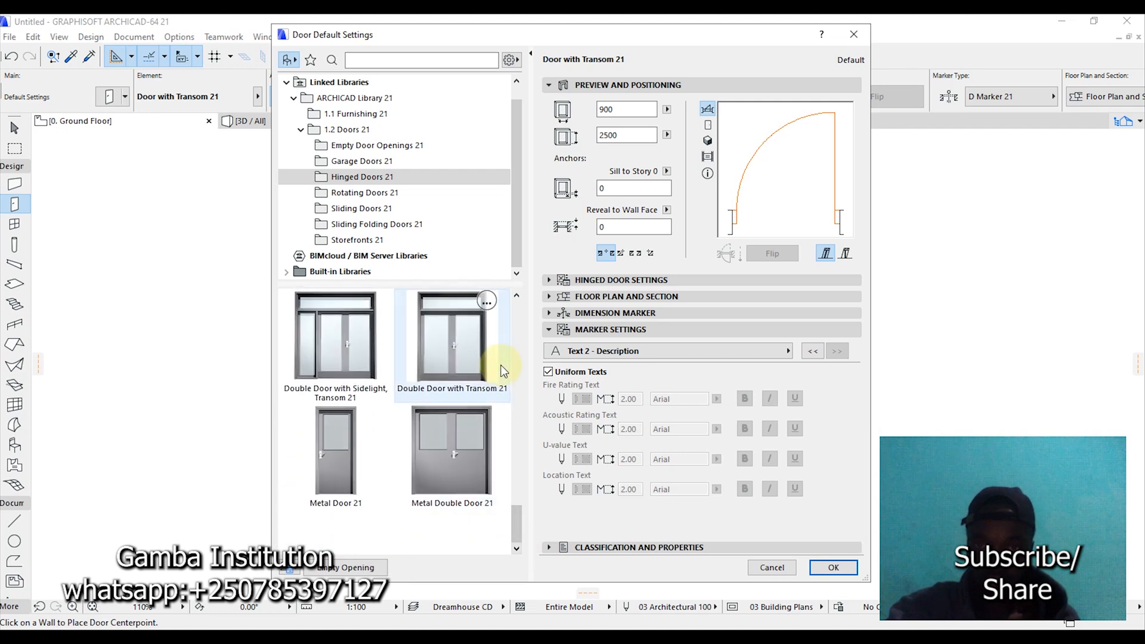
left_click(516, 297)
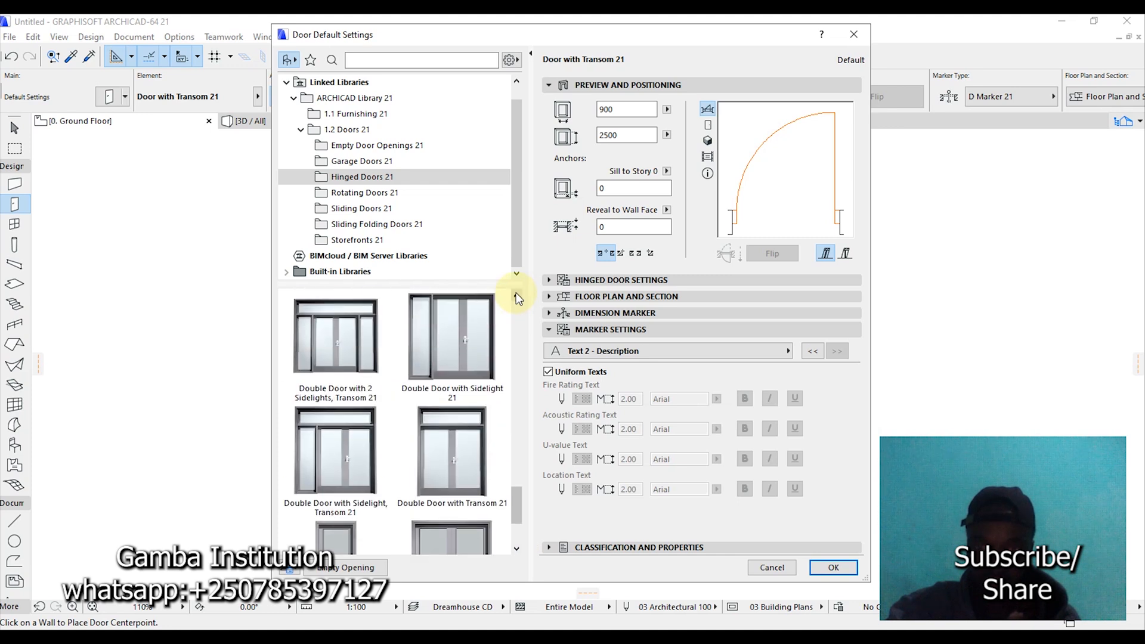
left_click(517, 297)
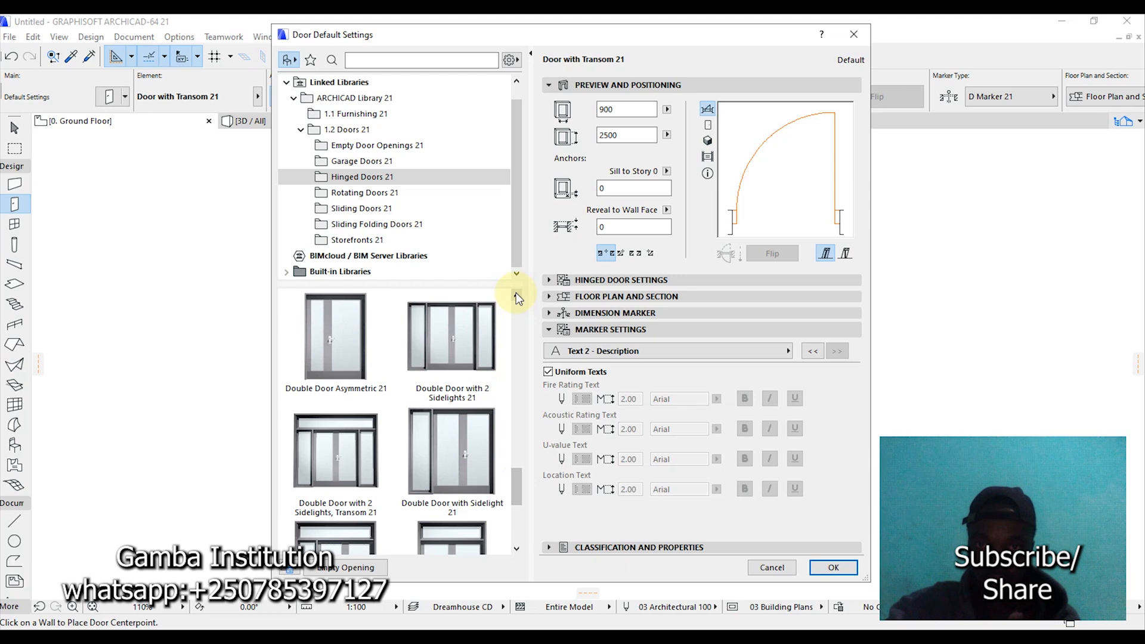
left_click(517, 297)
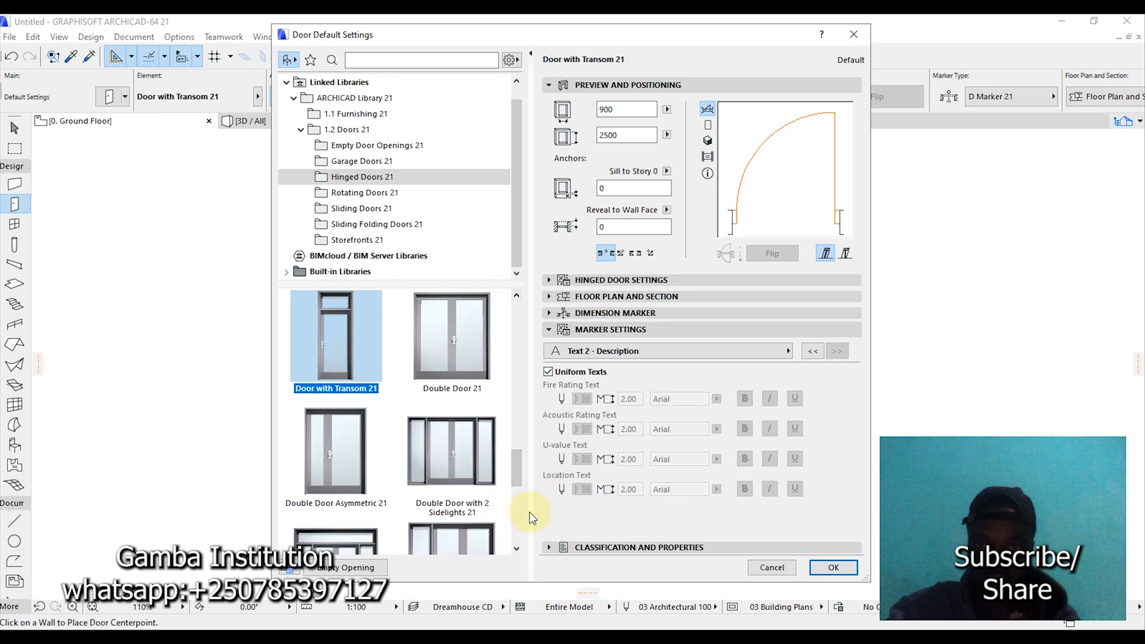
left_click(517, 549)
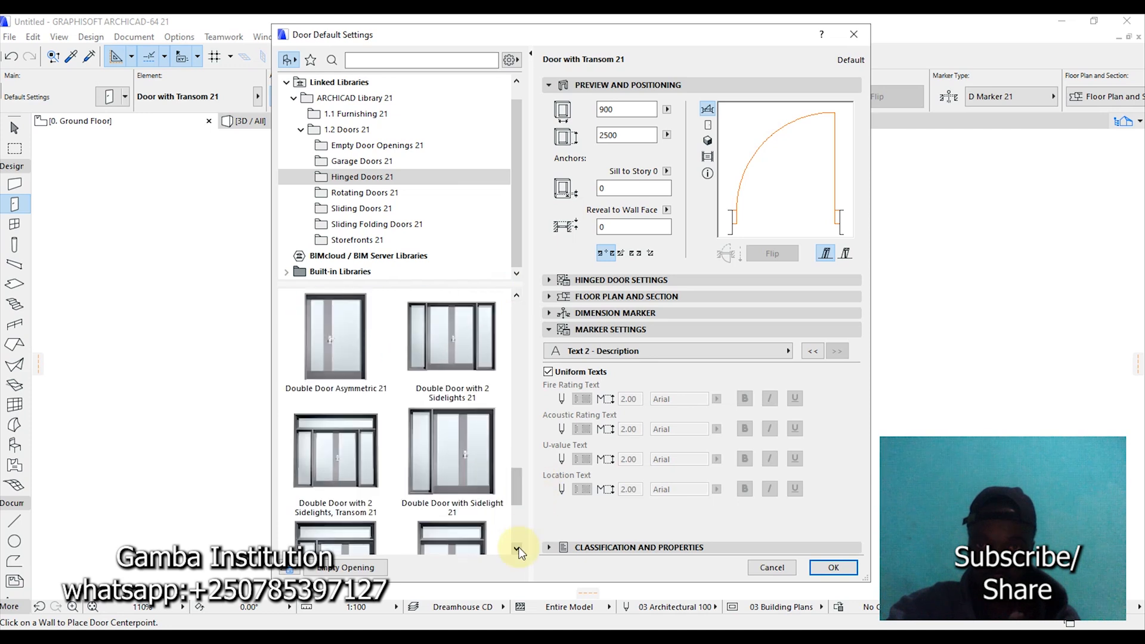
left_click(518, 549)
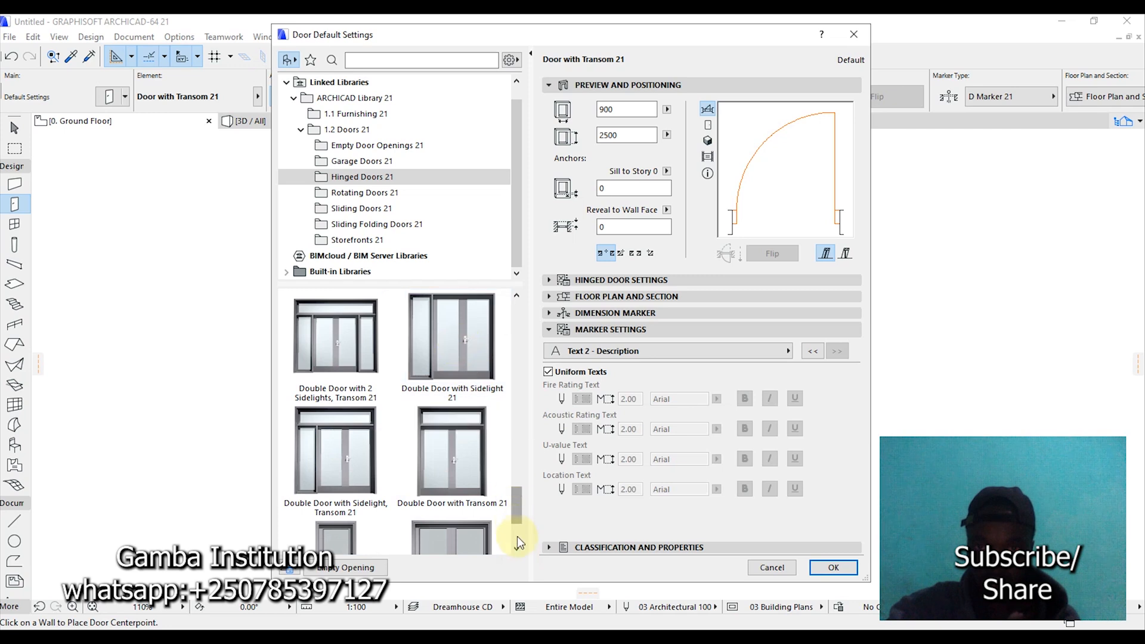
left_click(517, 546)
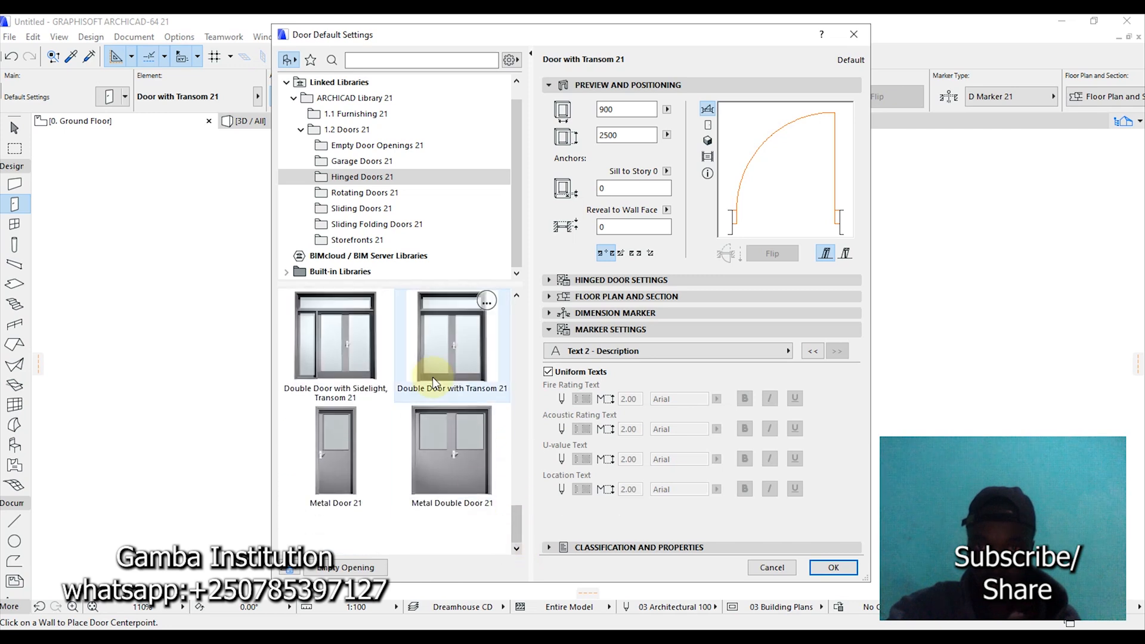
left_click(316, 367)
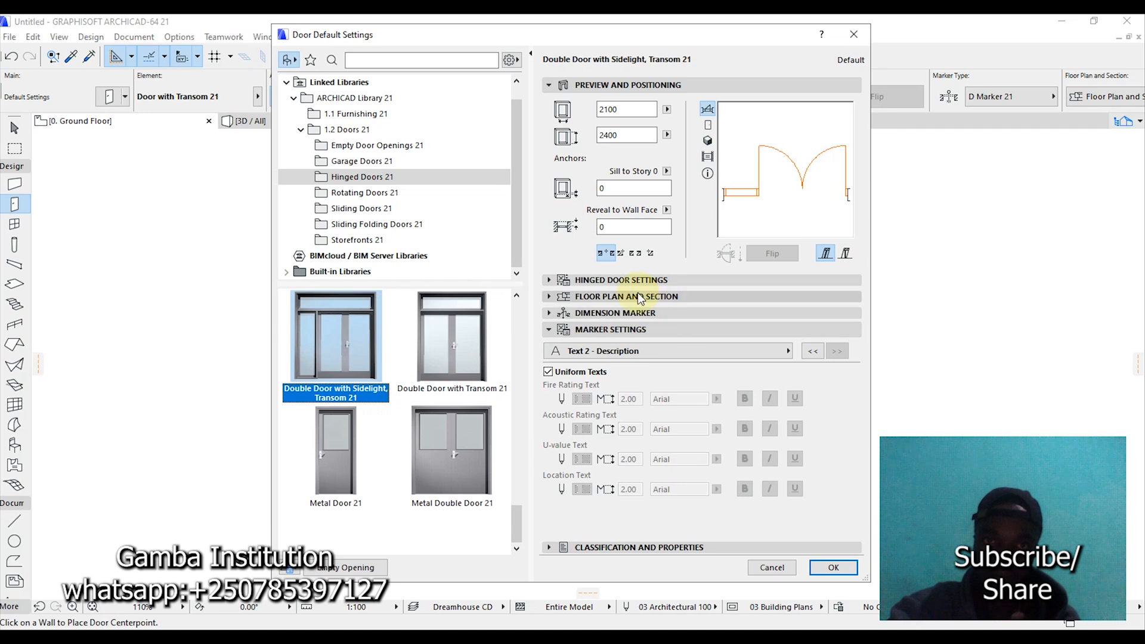
Show the hinged door settings and set the double door's height to 2500
left_click(550, 280)
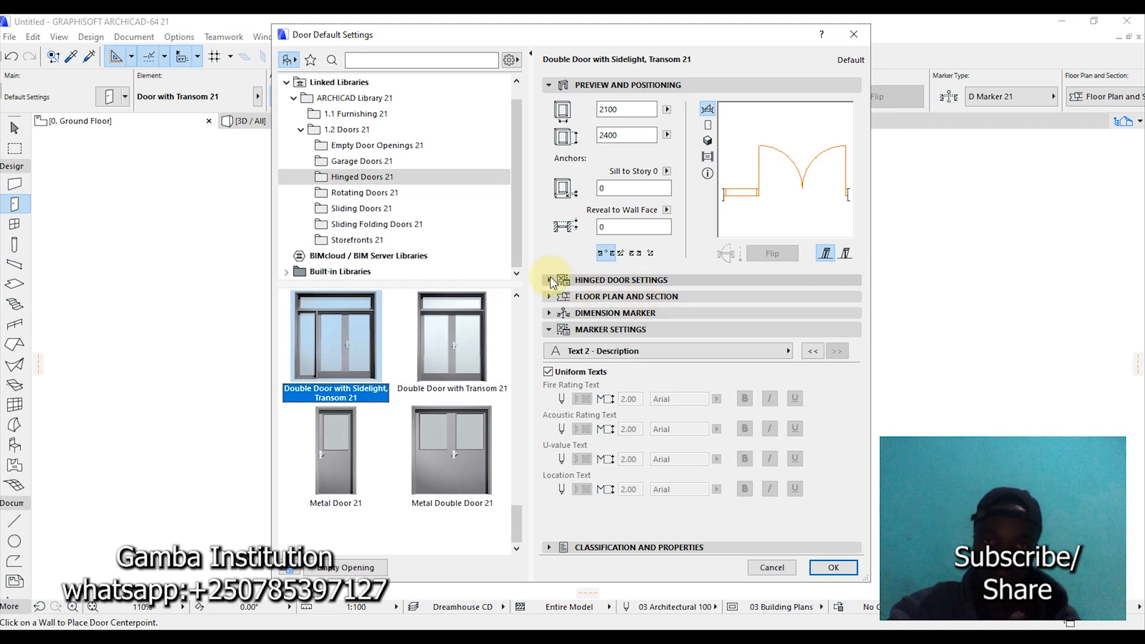
double_click(628, 134)
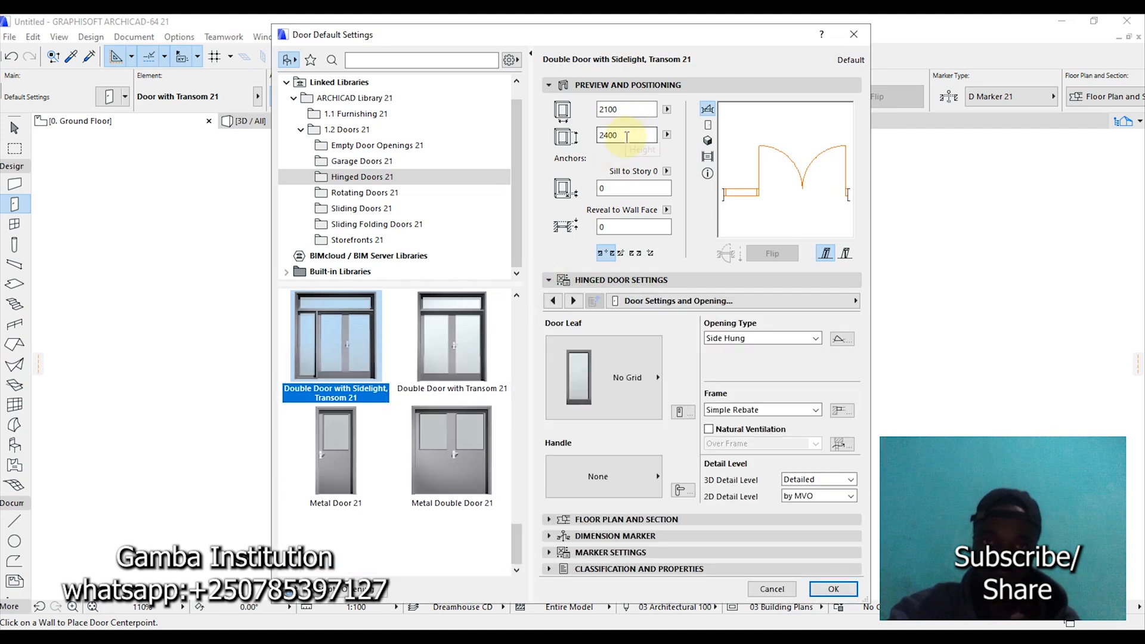
type("2500")
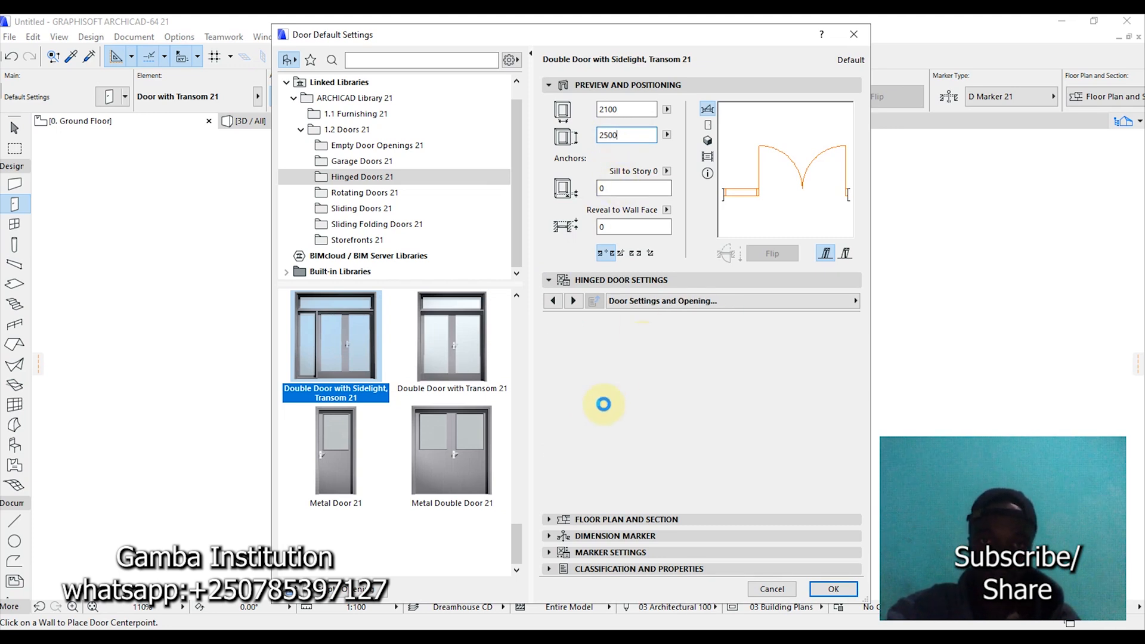
Set the double door's leaf to H-V Grid and its handle to Handle 5
left_click(623, 380)
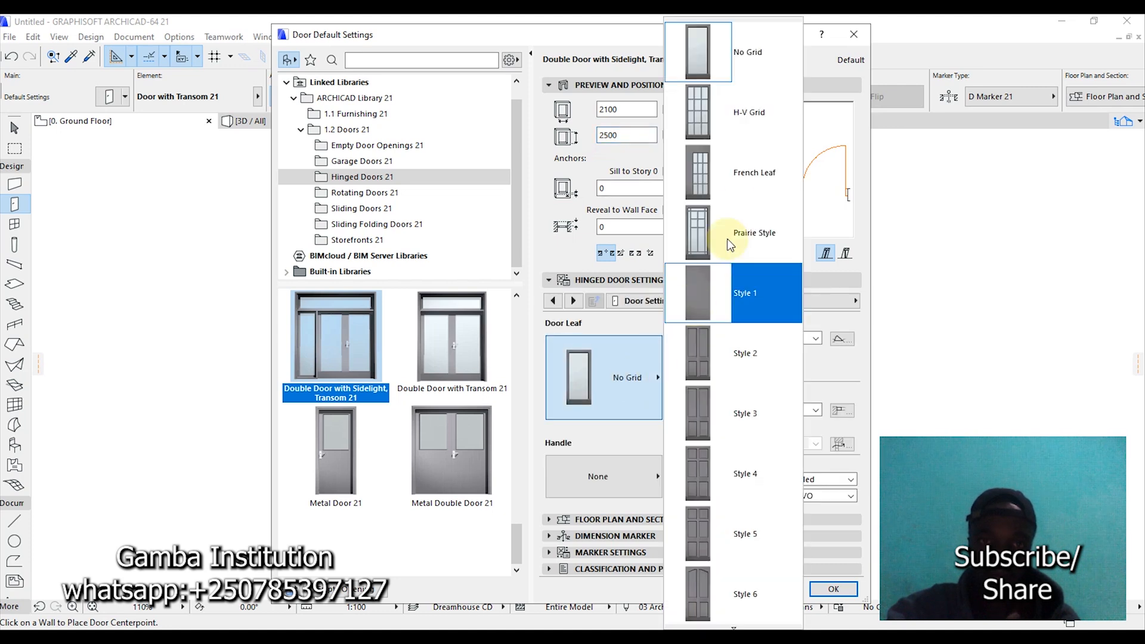
left_click(742, 123)
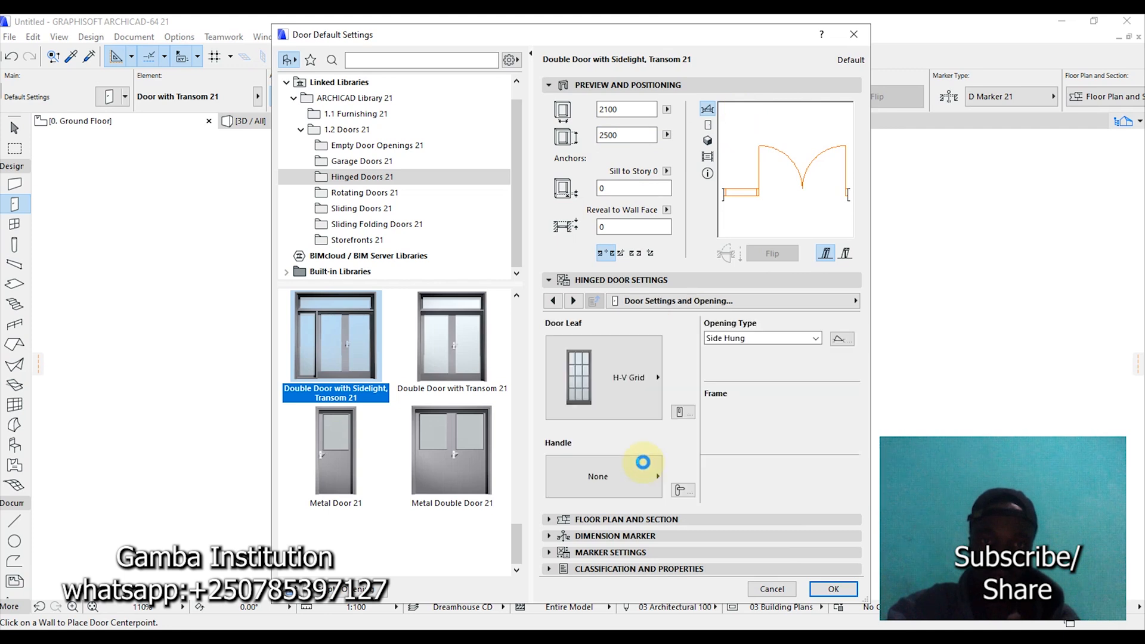
left_click(643, 482)
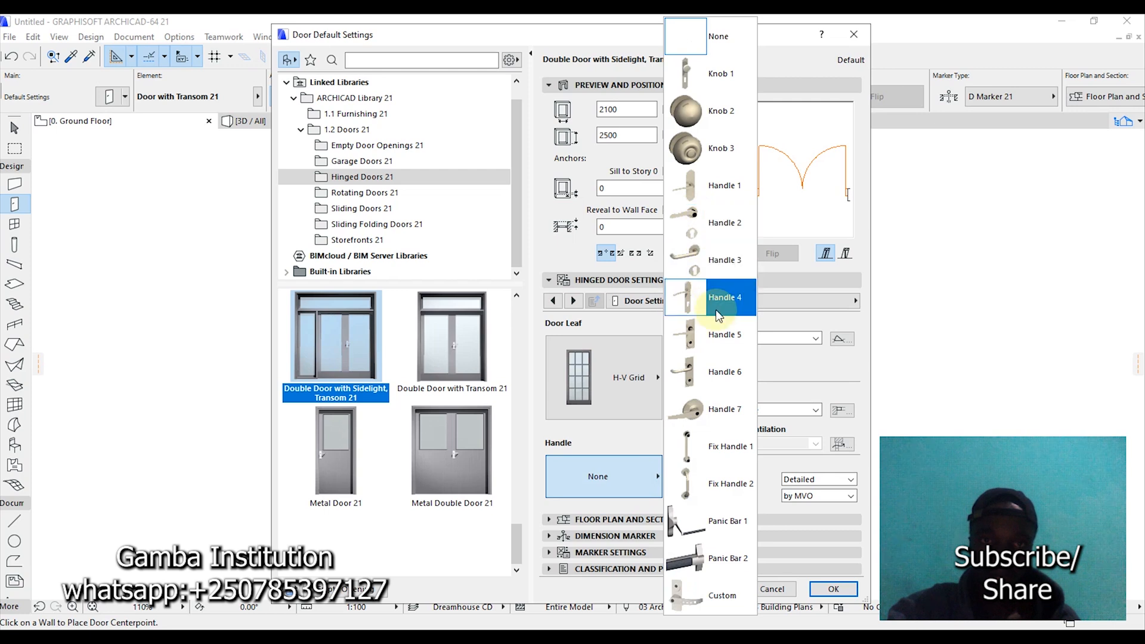
left_click(727, 336)
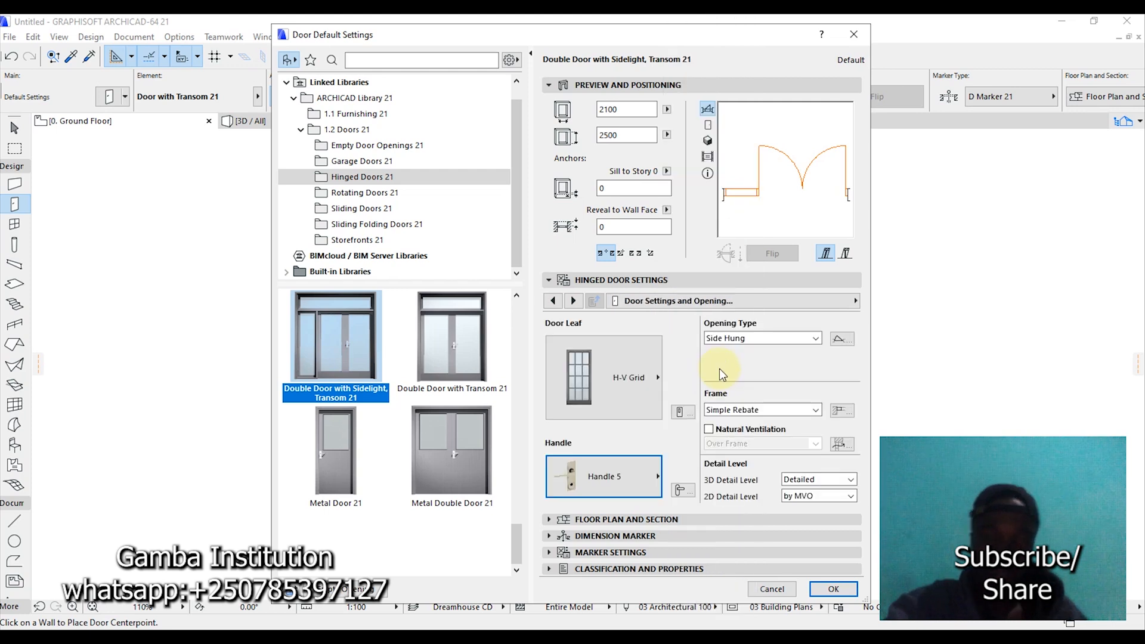
Set the double door's transom sash type to H-V Grid
left_click(574, 301)
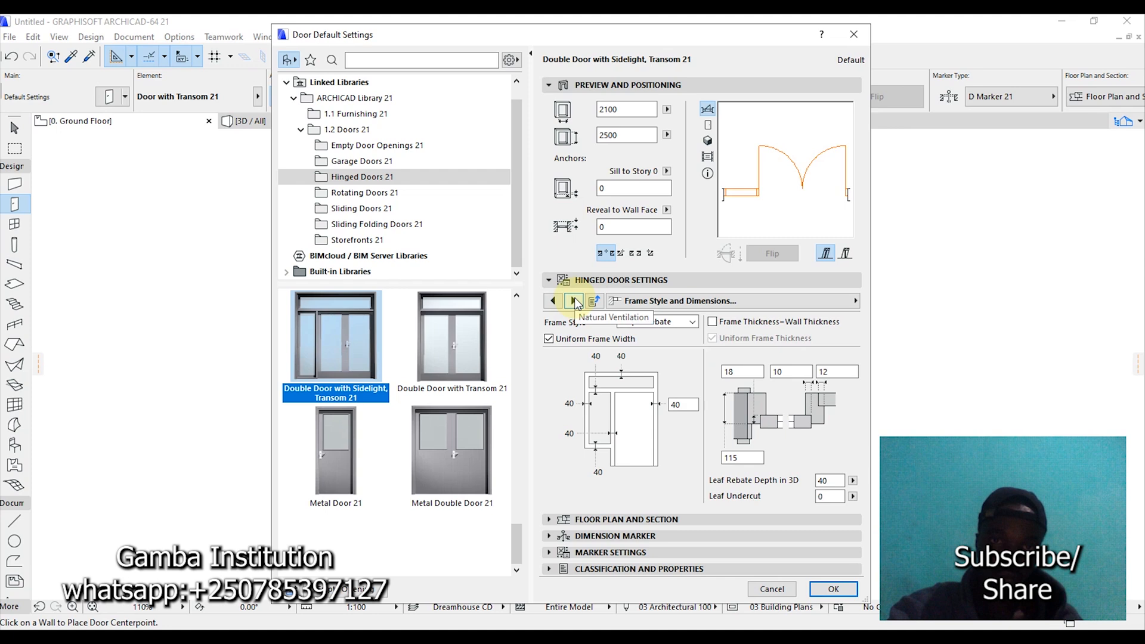
left_click(575, 301)
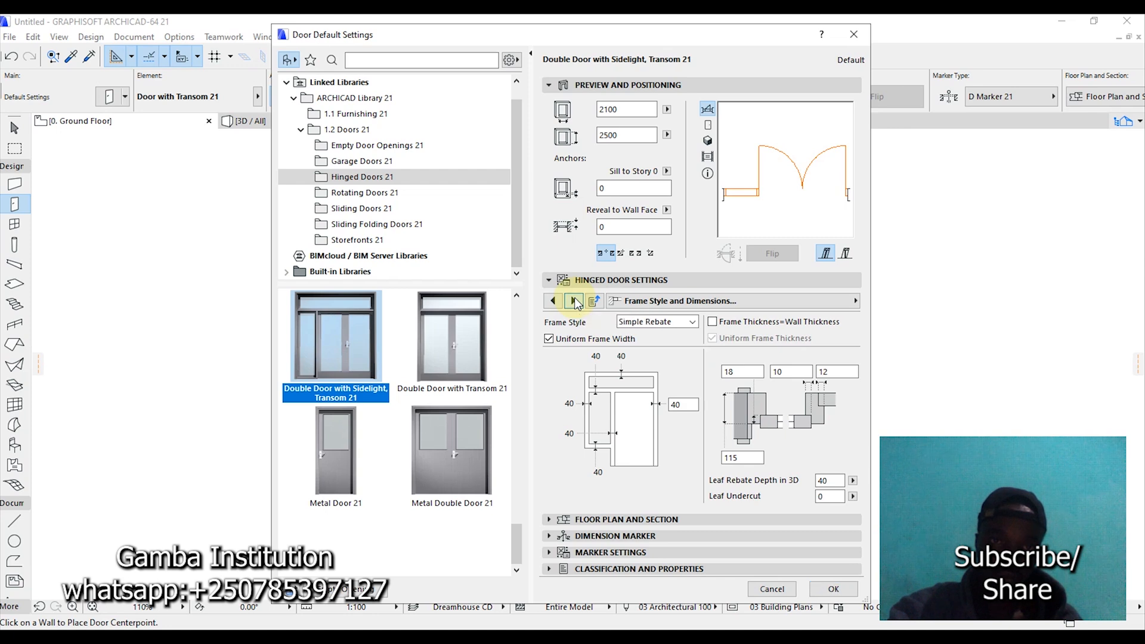
left_click(575, 301)
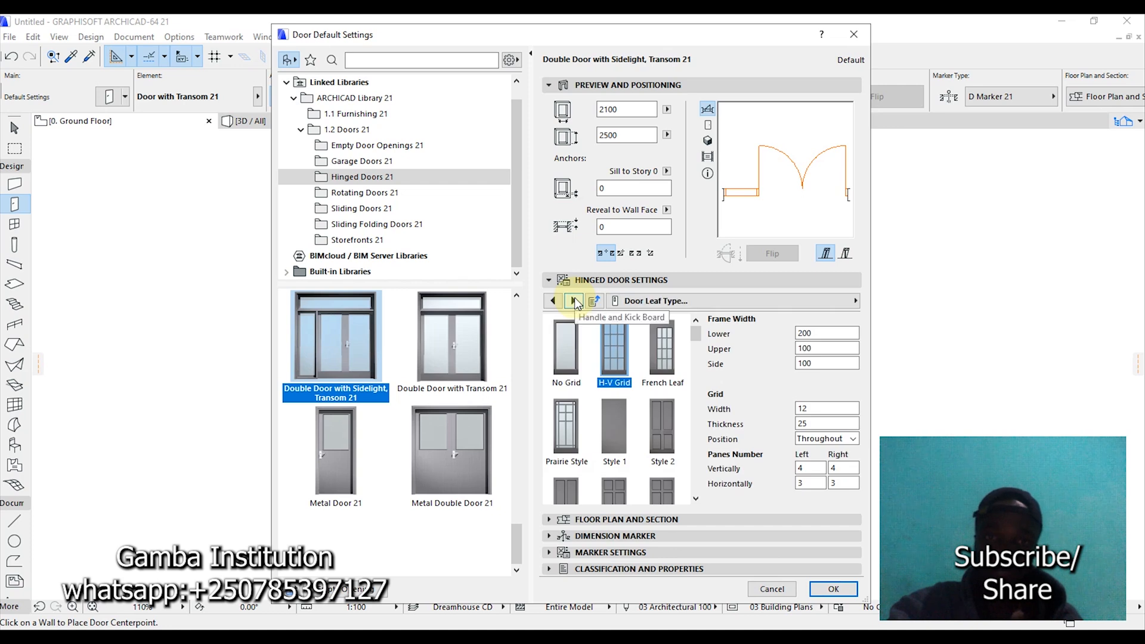
left_click(574, 301)
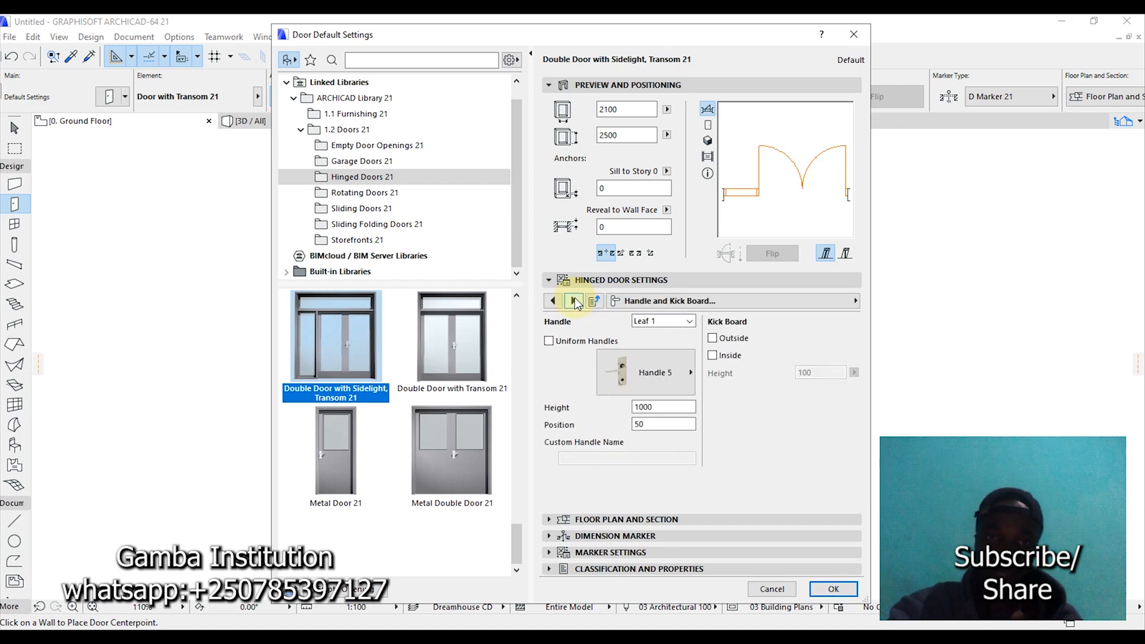
left_click(575, 300)
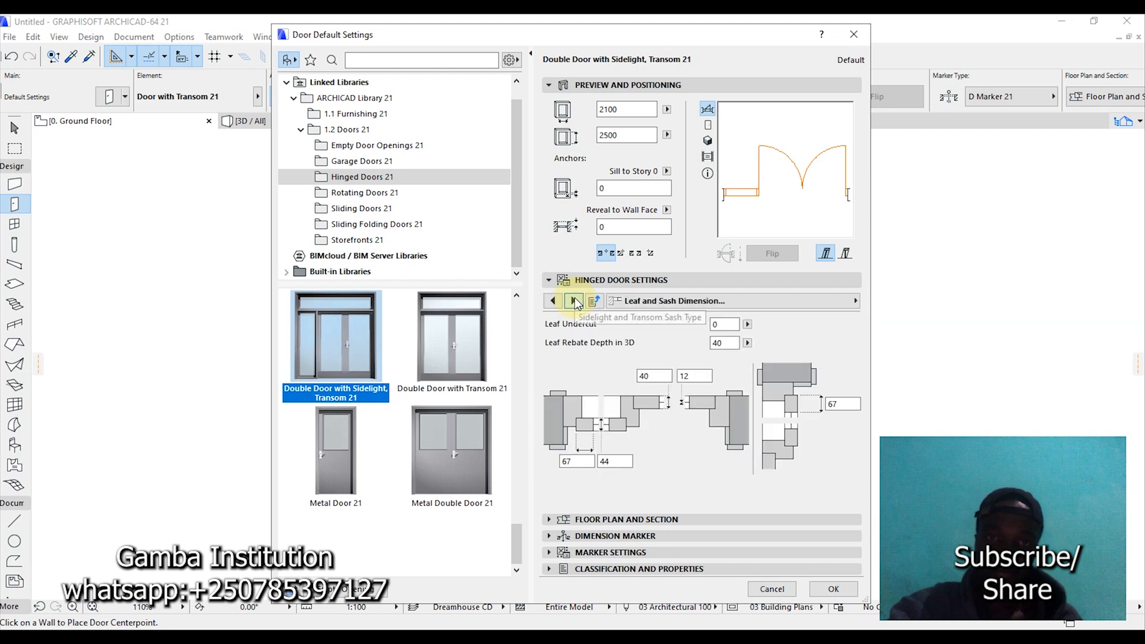
left_click(574, 299)
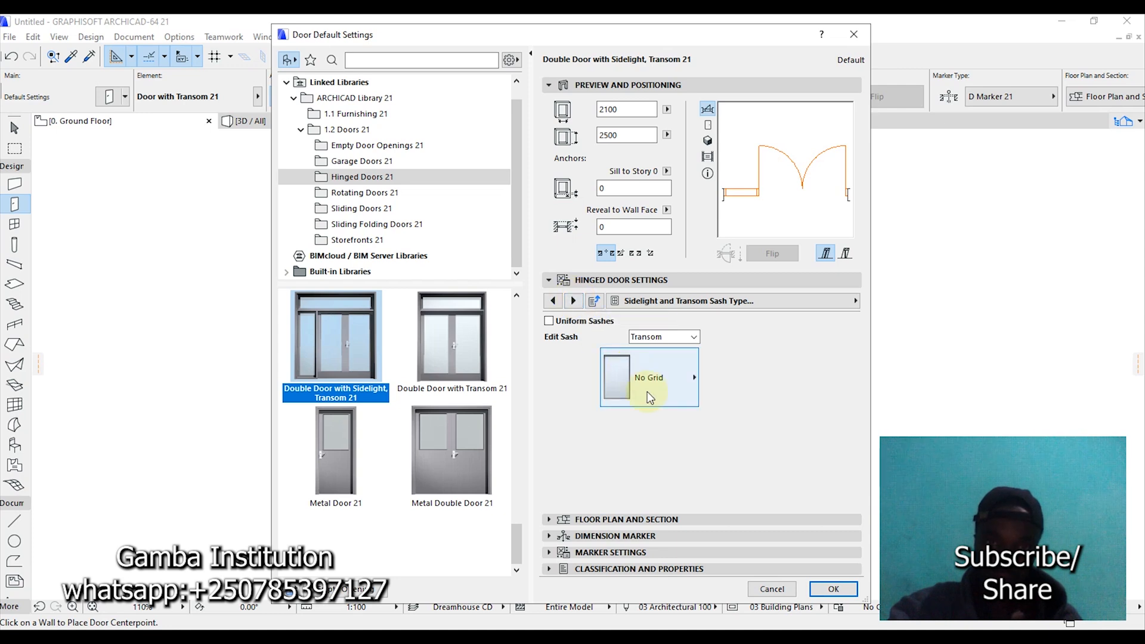
left_click(682, 389)
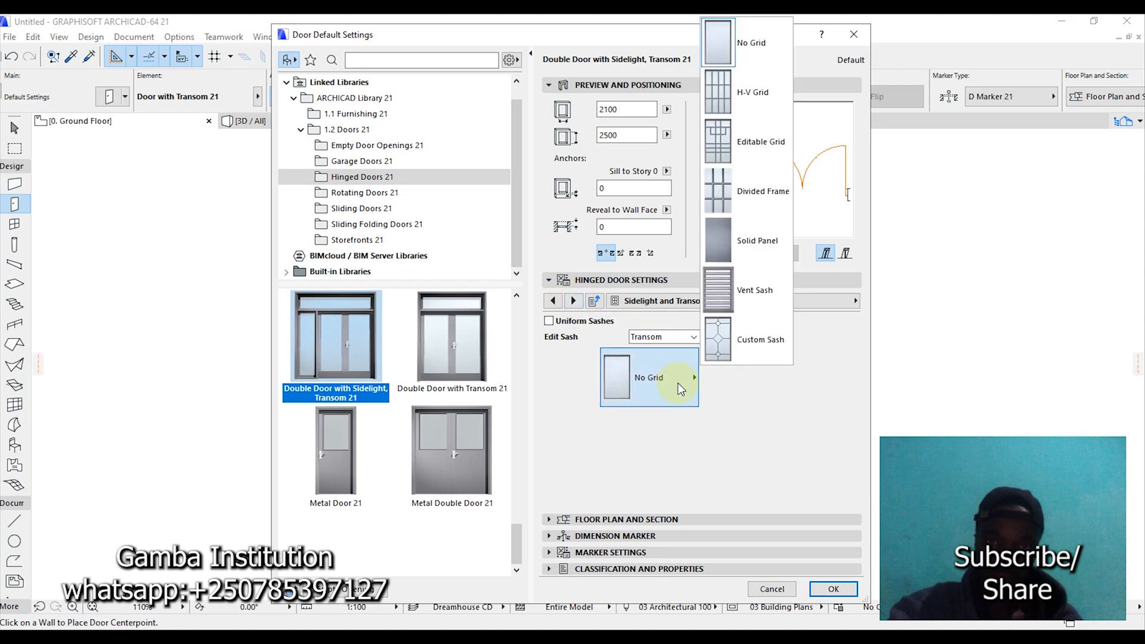
left_click(735, 86)
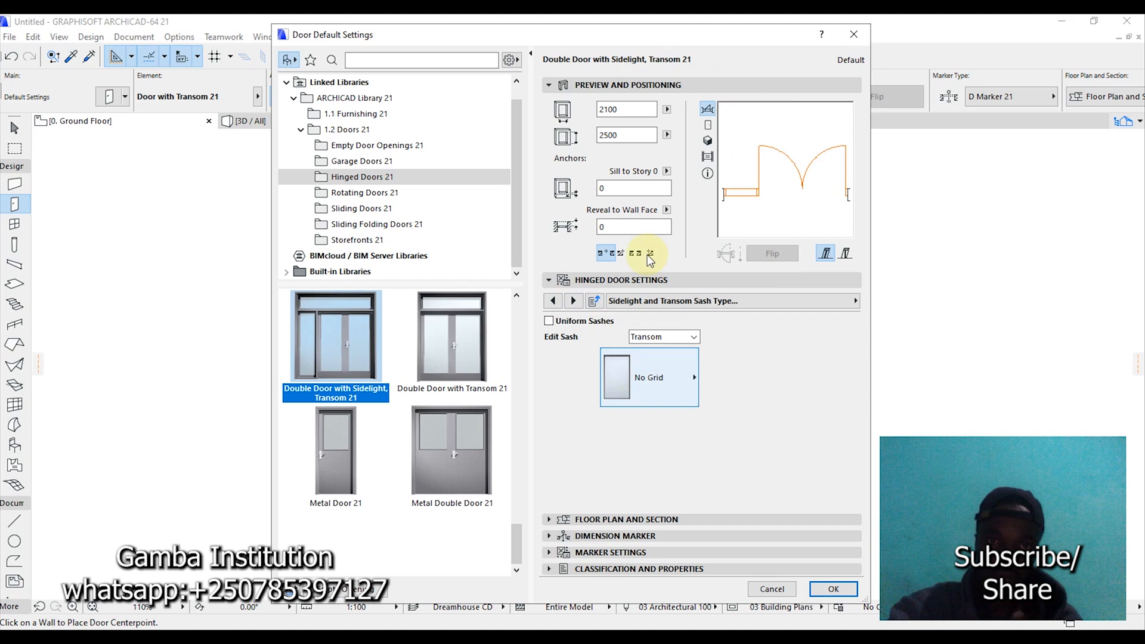
Set the double door's 3D opening angle to 45° for both Side 1 and Side 2
left_click(574, 301)
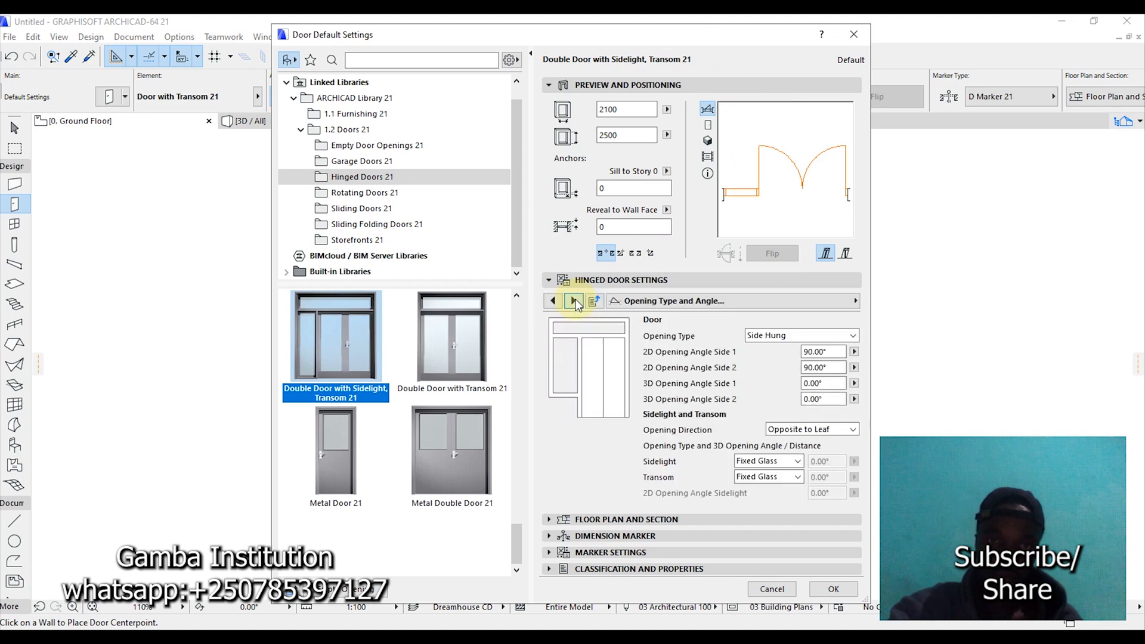
left_click(575, 301)
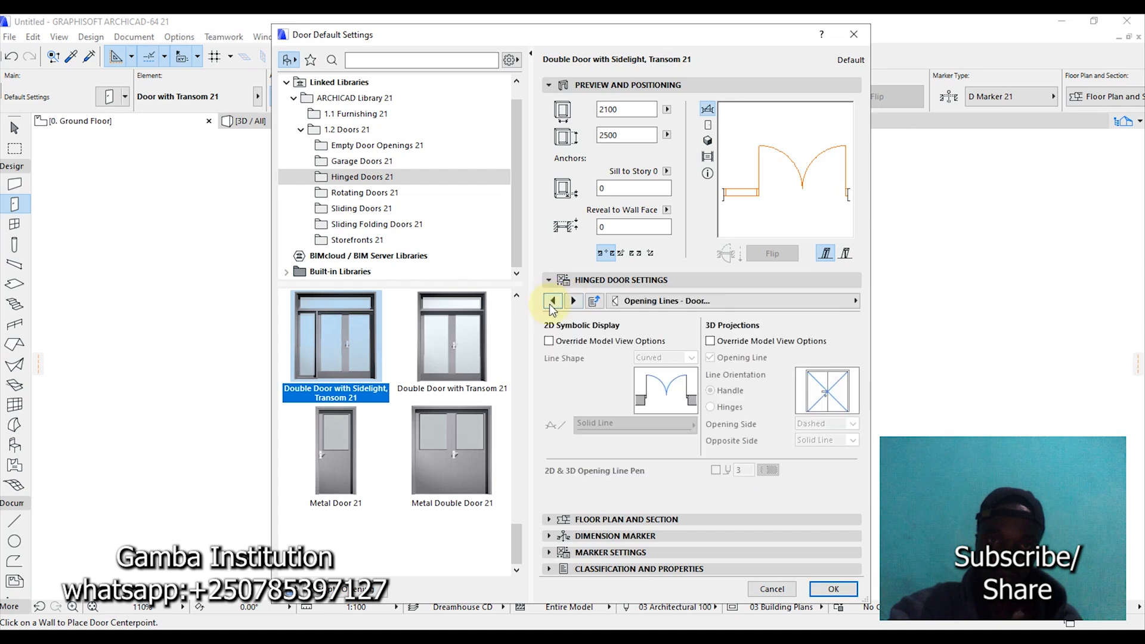
left_click(552, 303)
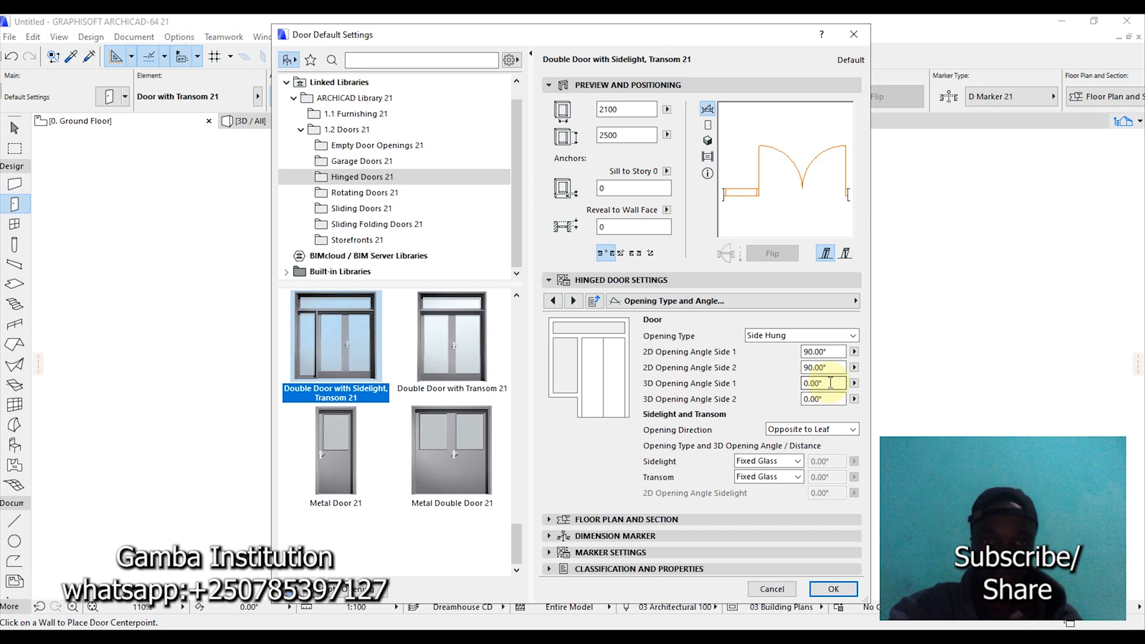
left_click_drag(832, 383, 816, 385)
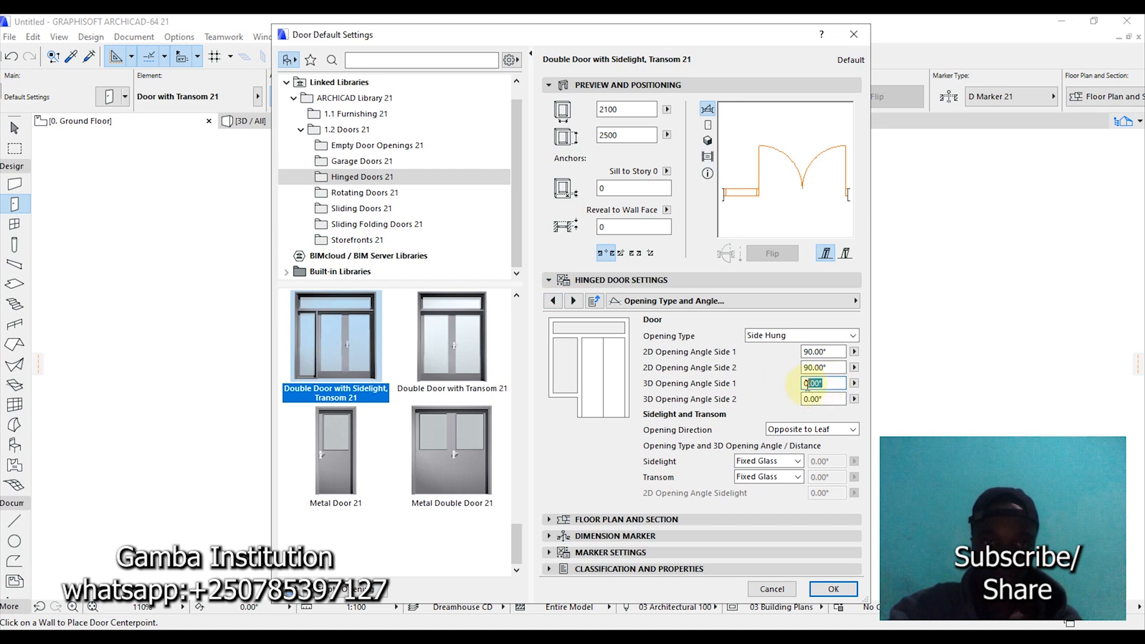
type("45")
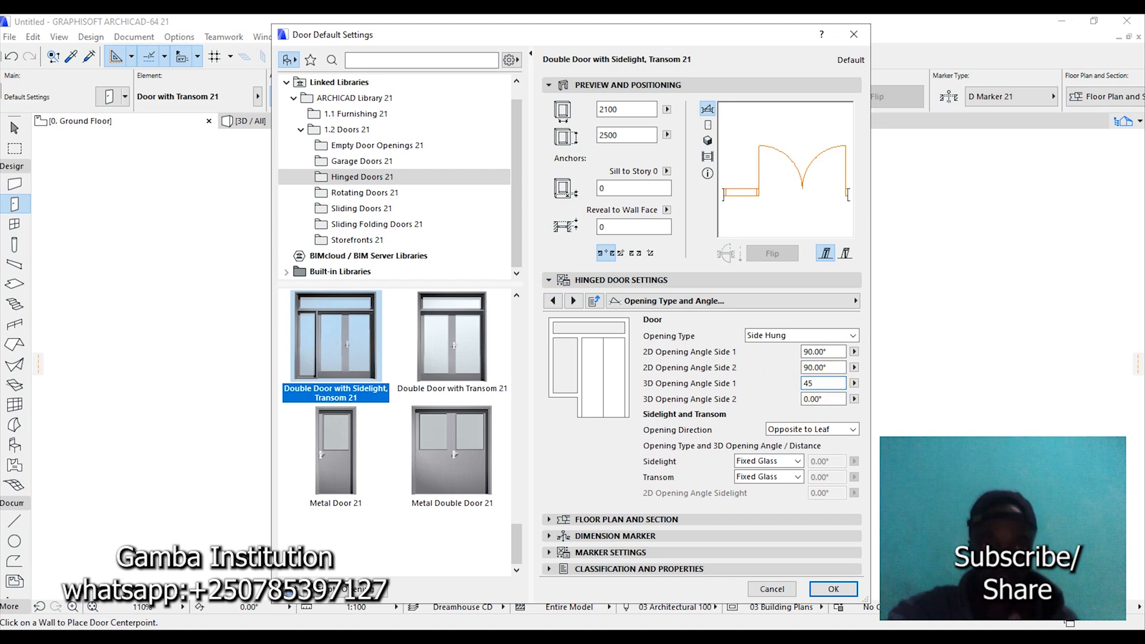
left_click(826, 398)
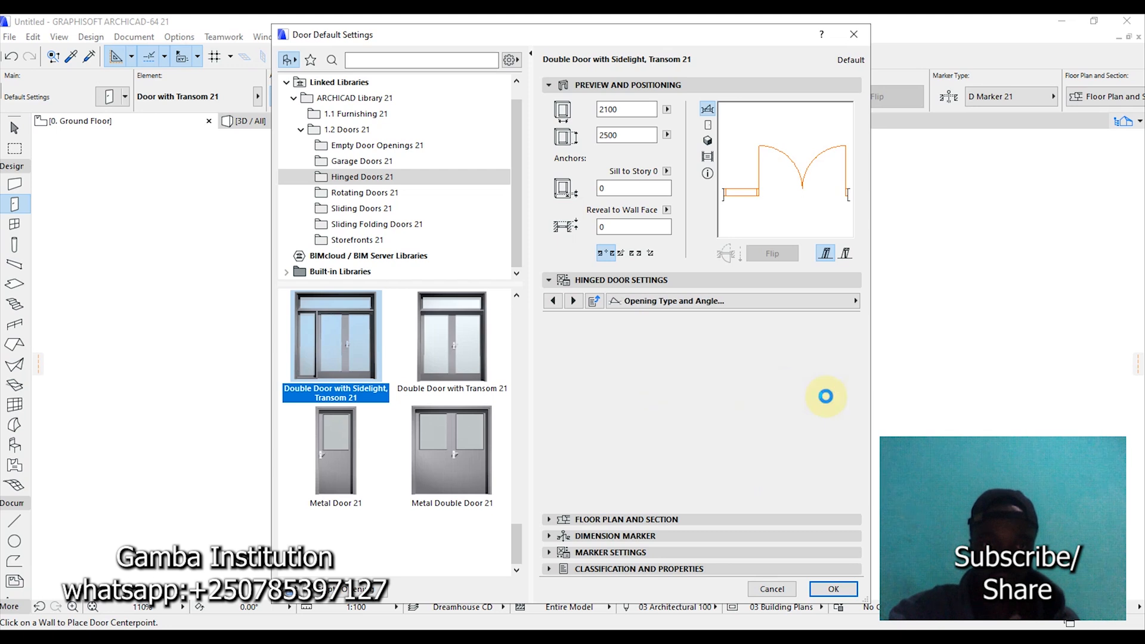
type("45")
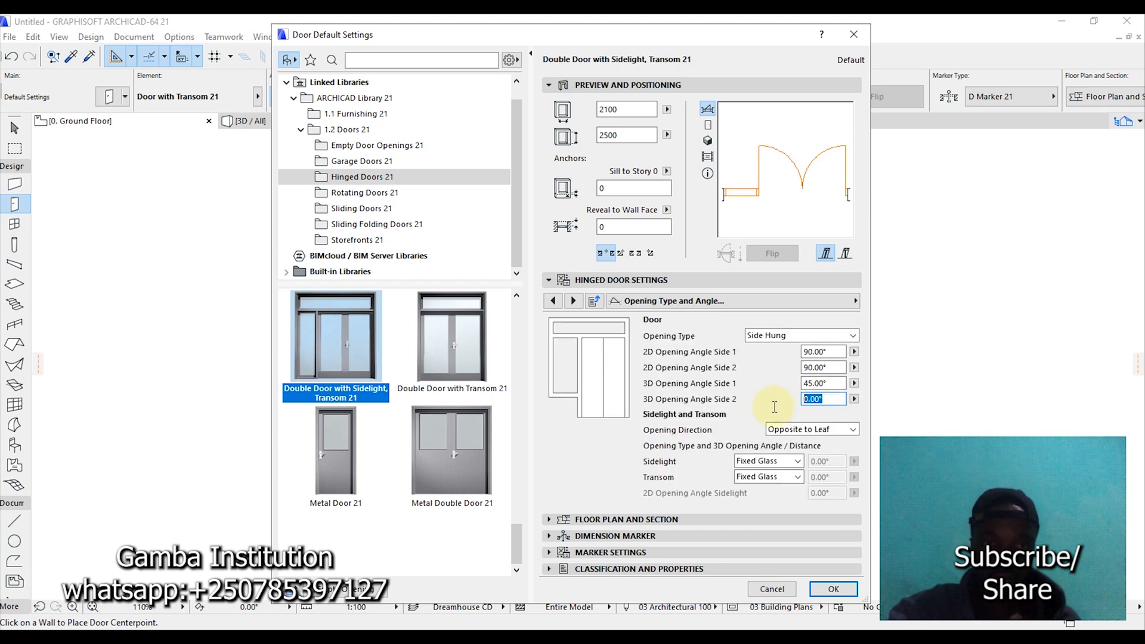
key("Return")
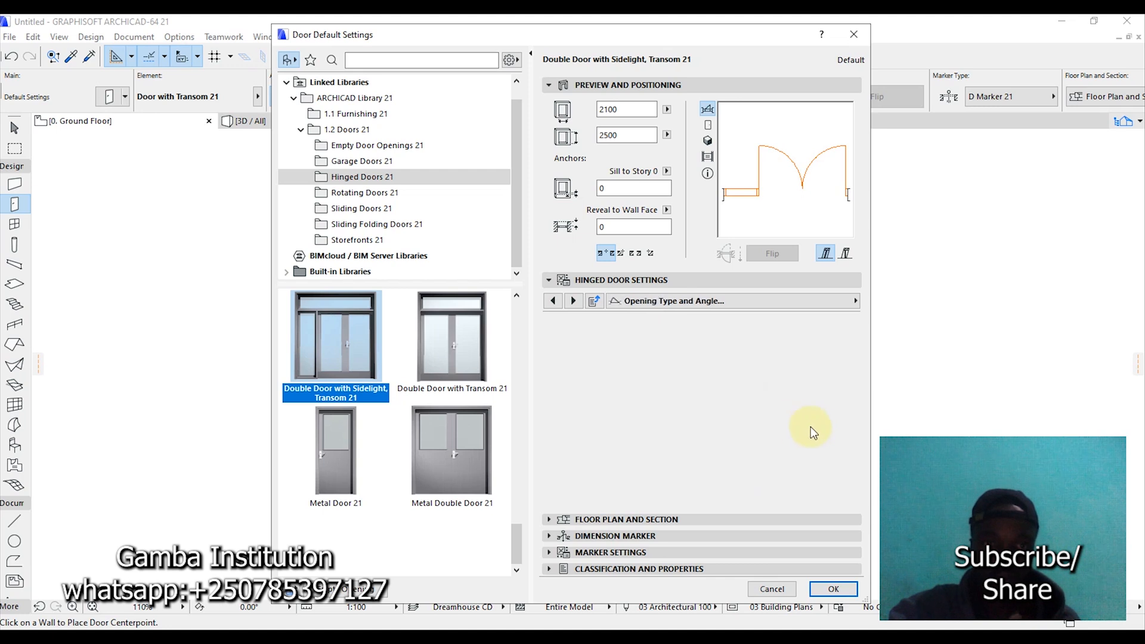
Set the sidelight and transom opening direction to Same as Leaf
left_click(819, 432)
left_click(818, 431)
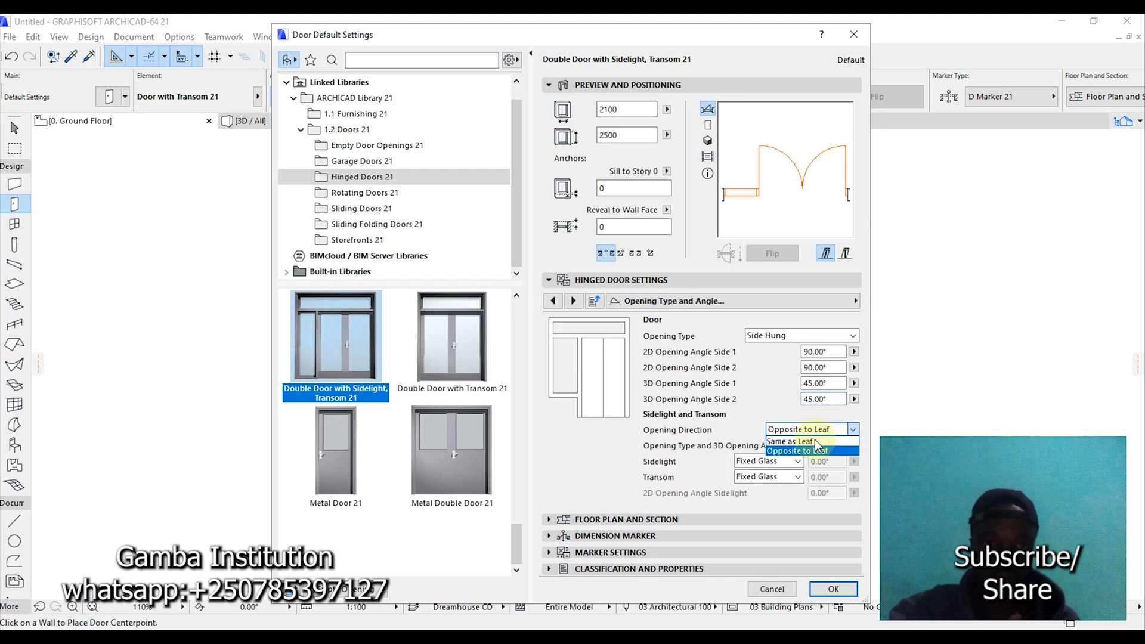
left_click(815, 445)
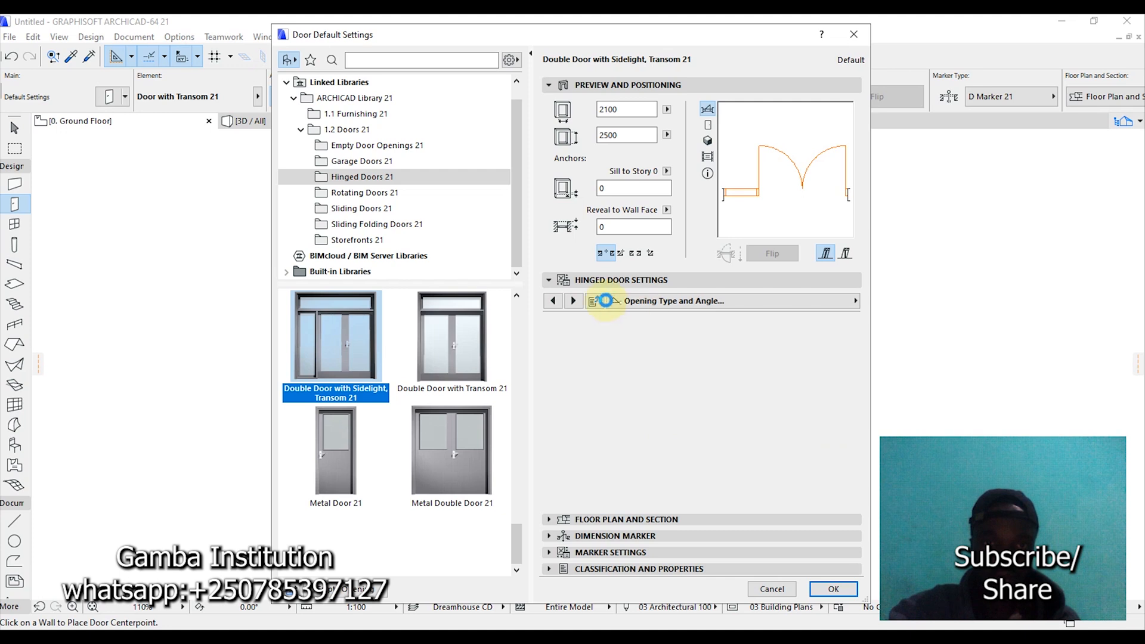
Turn off the door's Opening Line in 3D projections, enabling Override Model View Options only while making the change
left_click(574, 301)
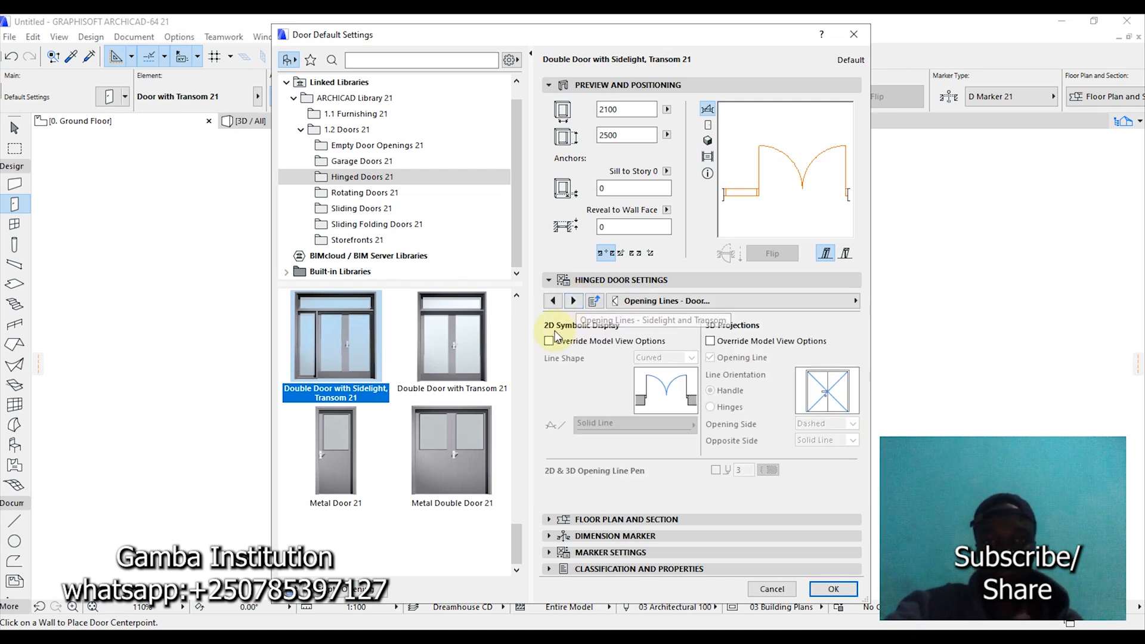
left_click(710, 342)
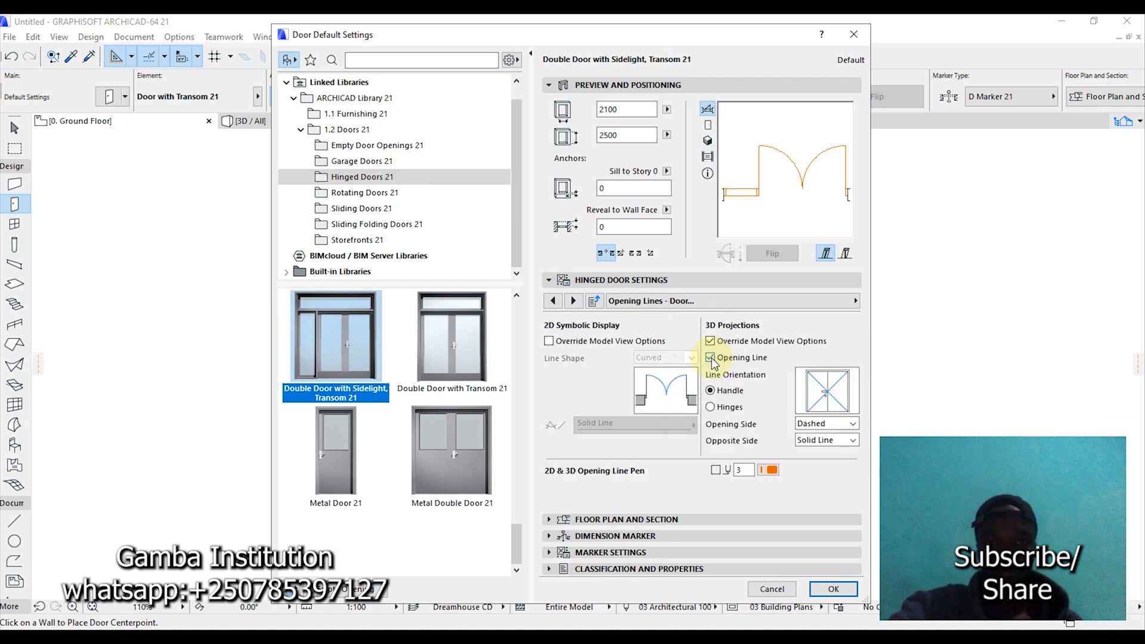
left_click(710, 358)
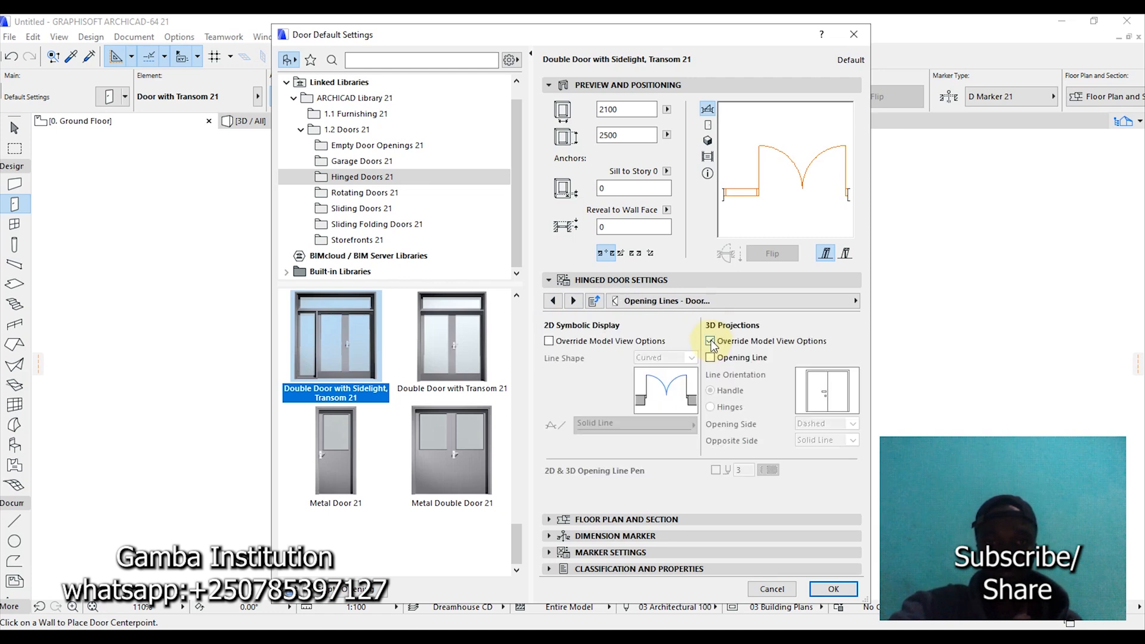
left_click(711, 342)
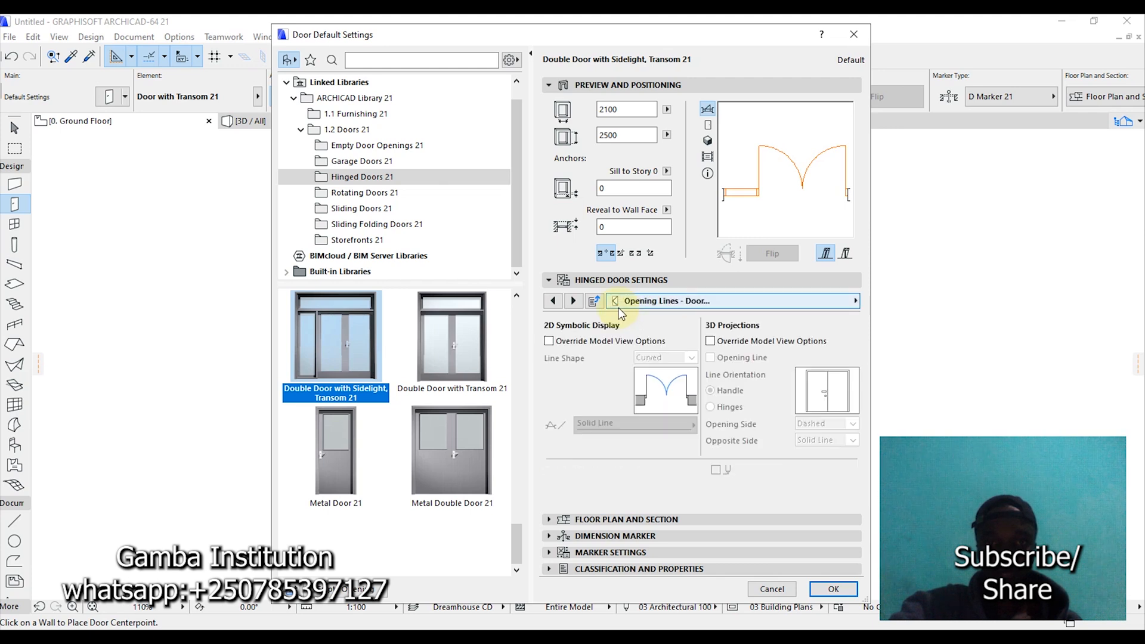
Turn off the sidelight and transom's Opening Line in 3D projections, enabling Override Model View Options only while making the change
left_click(574, 301)
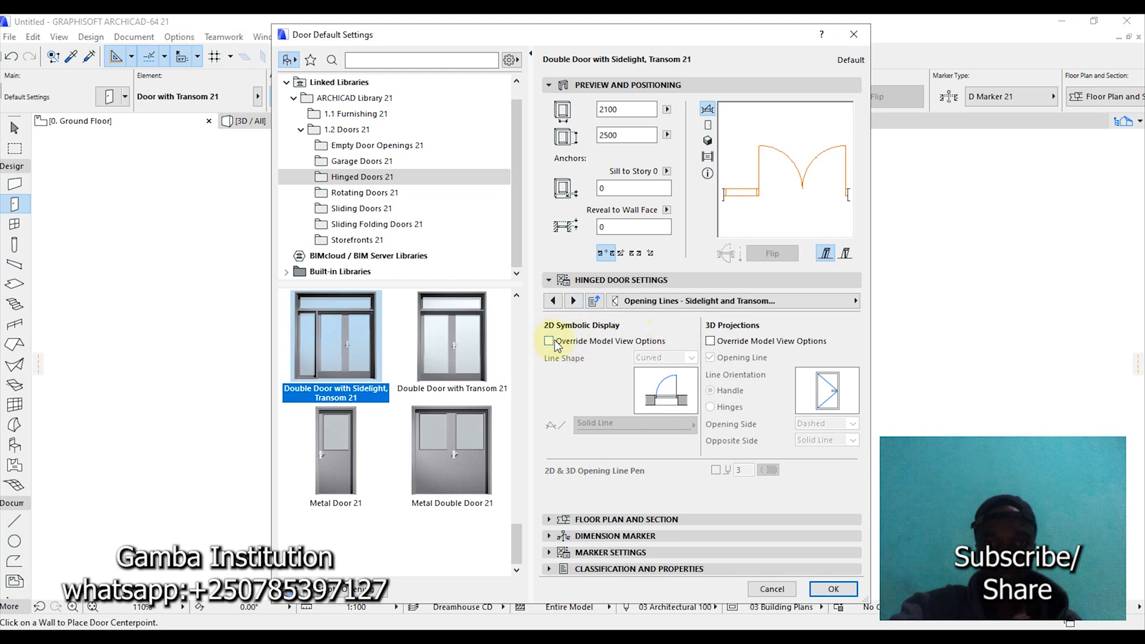
left_click(710, 343)
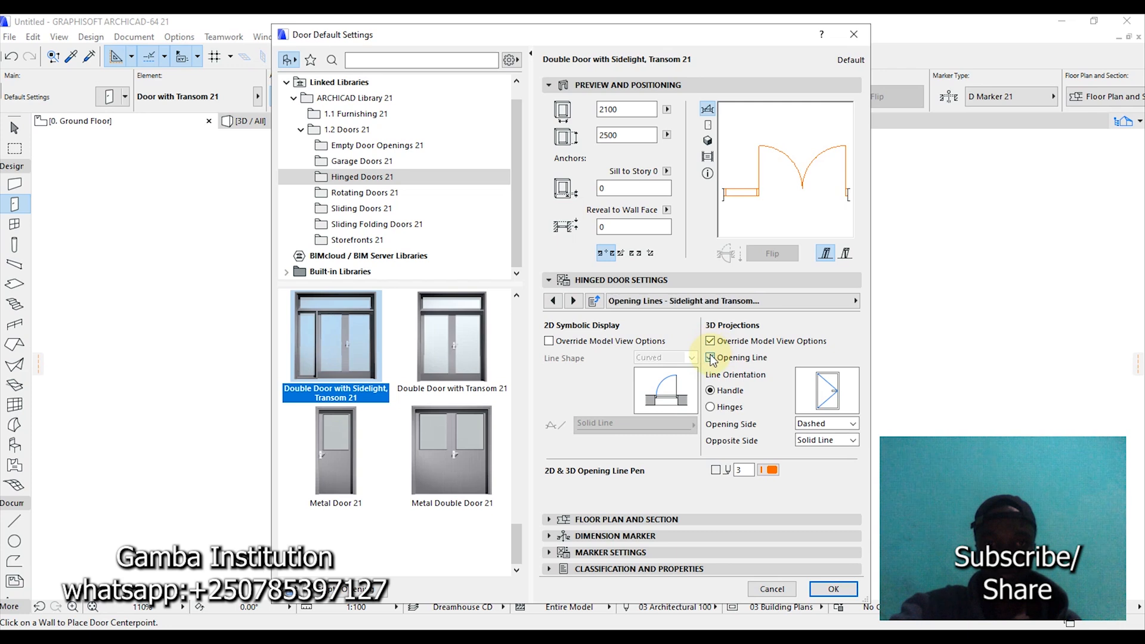
left_click(710, 356)
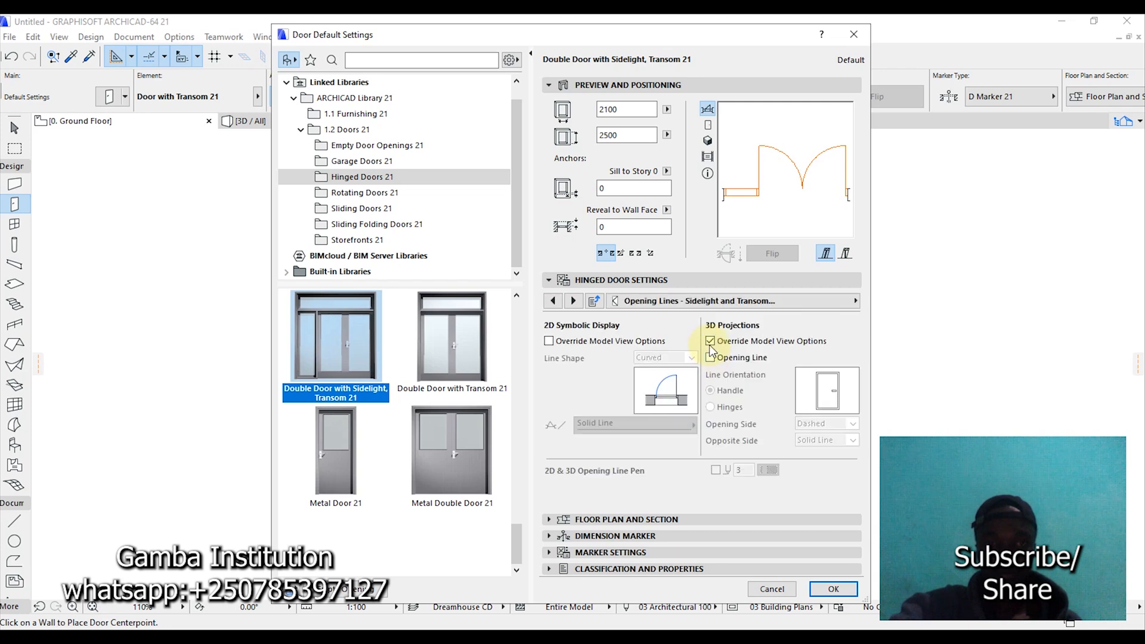
left_click(710, 342)
Set the double door's Frame Outside and Frame Inside surfaces to Paint - Pale Jade in the model attributes
left_click(574, 301)
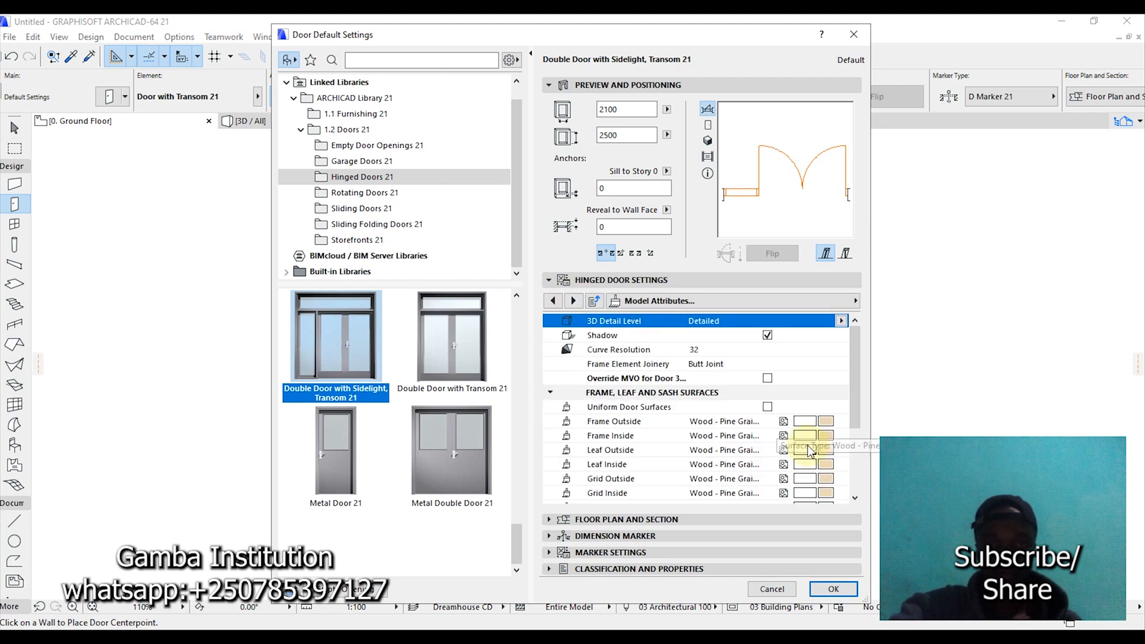
left_click(844, 420)
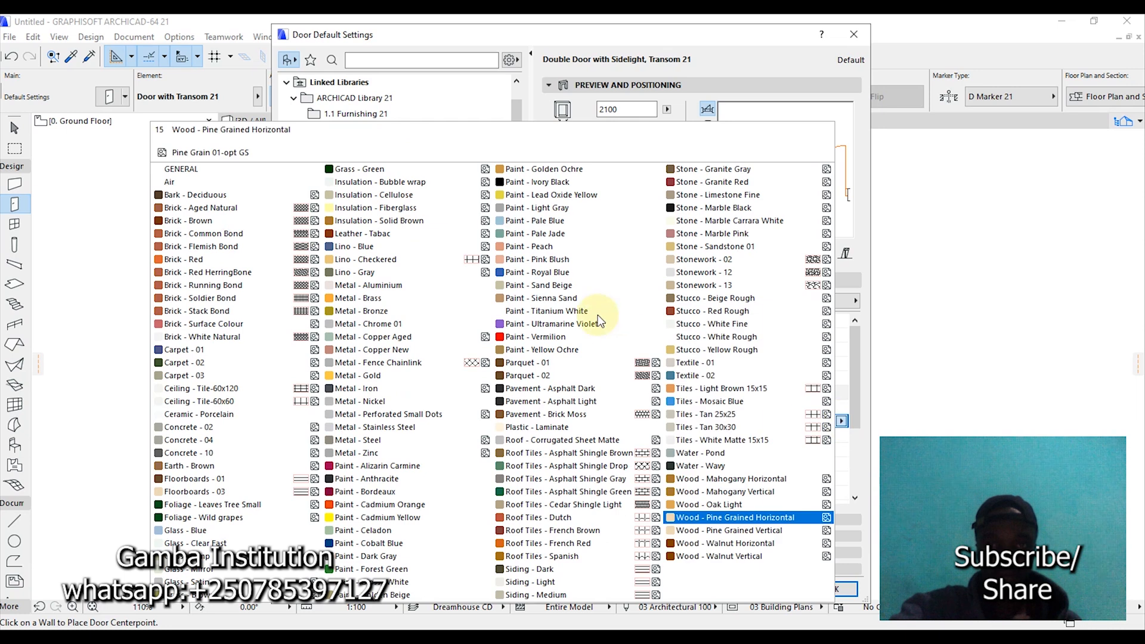
left_click(566, 234)
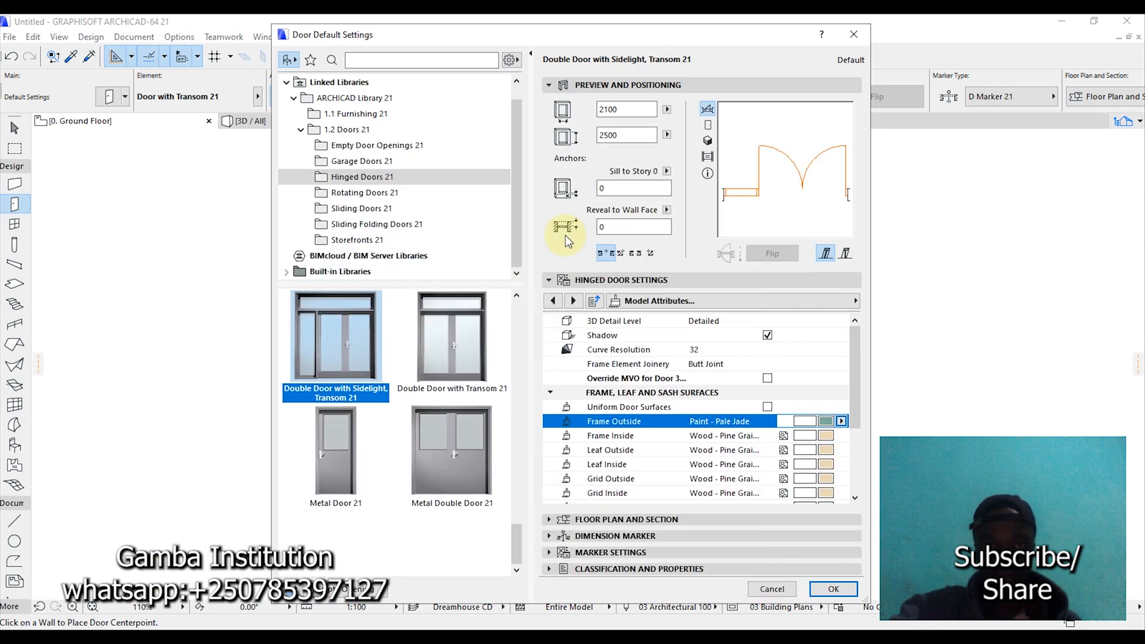
left_click(841, 436)
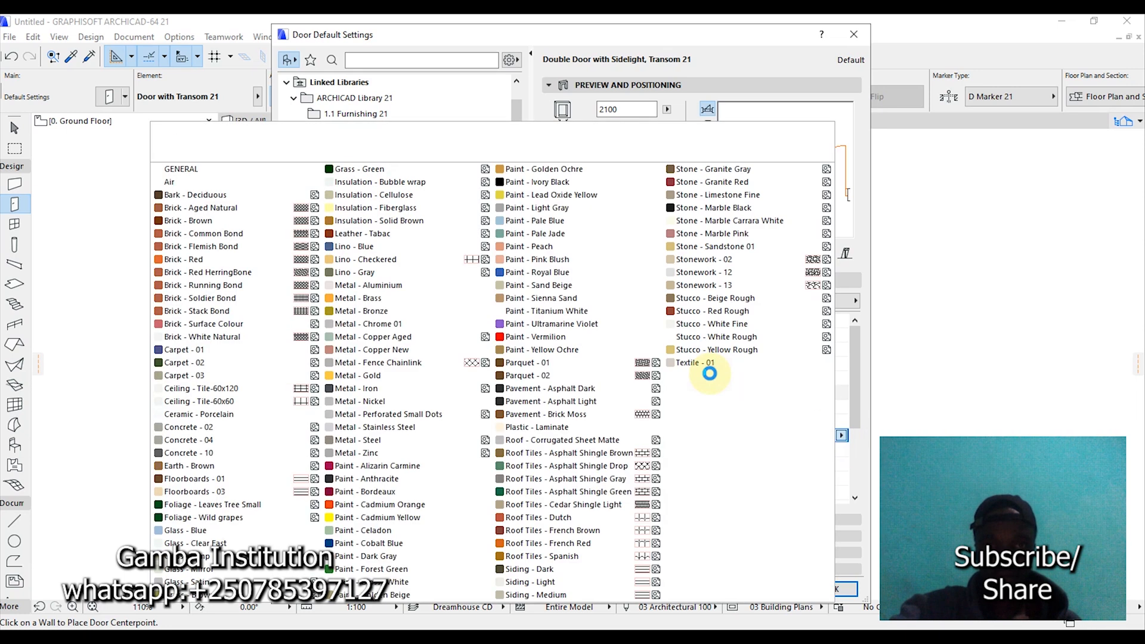
left_click(570, 233)
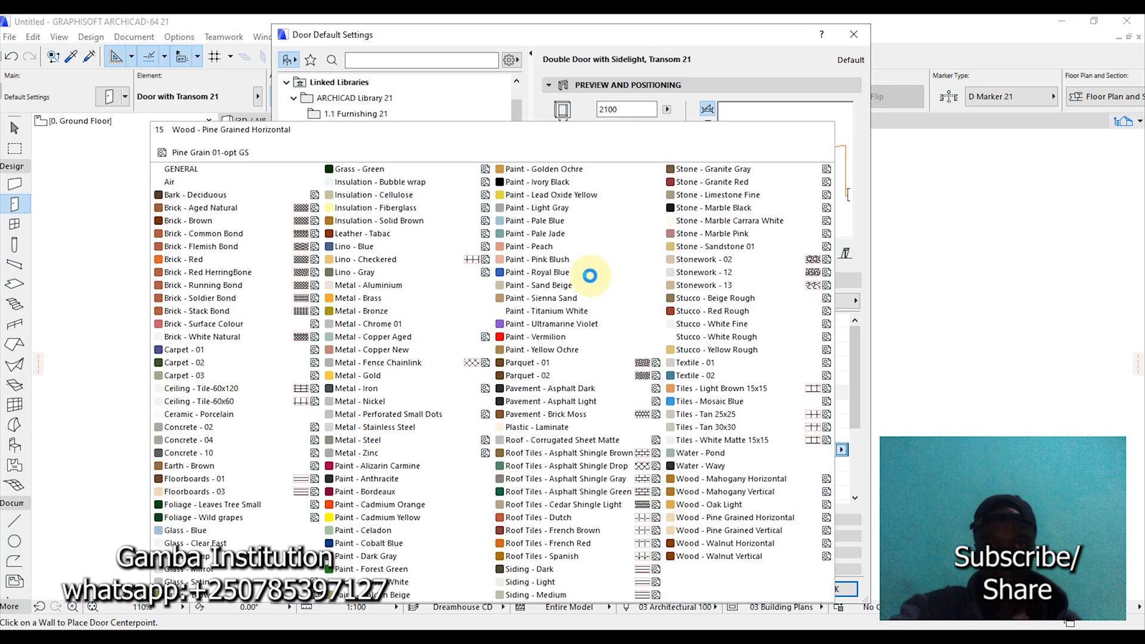
Set the double door's Leaf Outside and Leaf Inside surfaces to Paint - Pale Jade
left_click(525, 235)
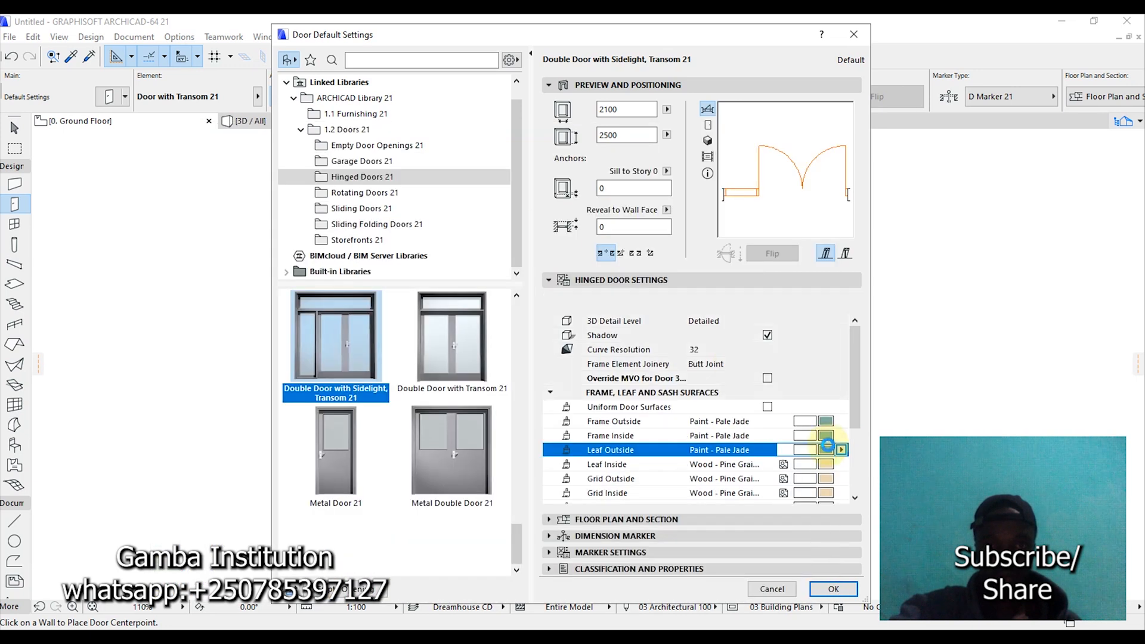
left_click(843, 467)
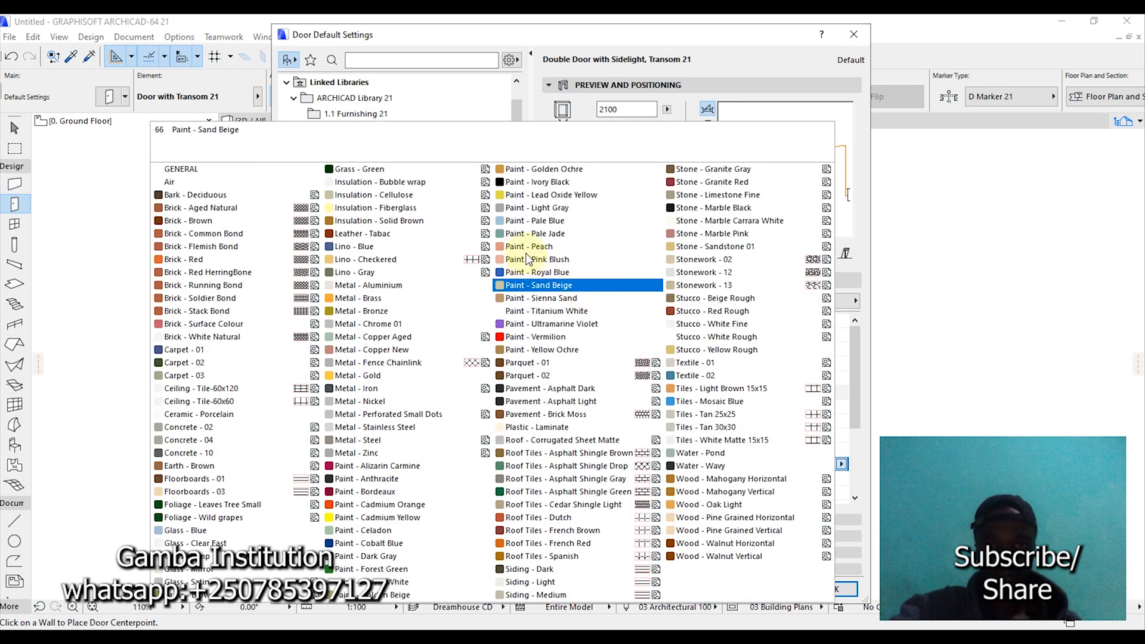
left_click(524, 235)
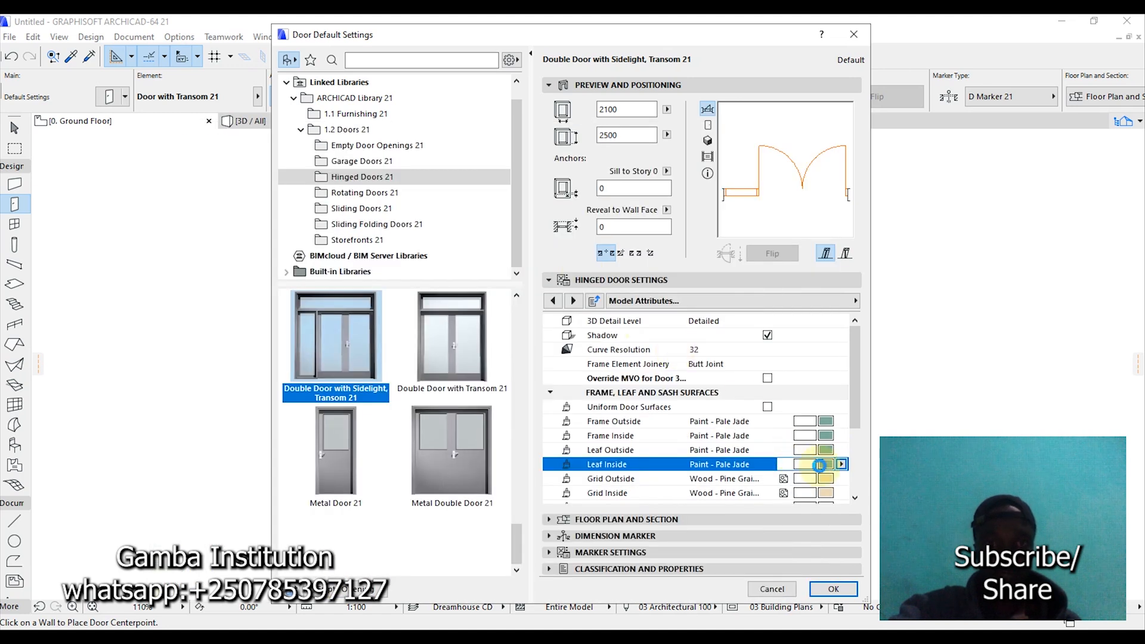
Set the double door's Grid Outside surface to Paint - Pale Jade
left_click(843, 479)
left_click(843, 479)
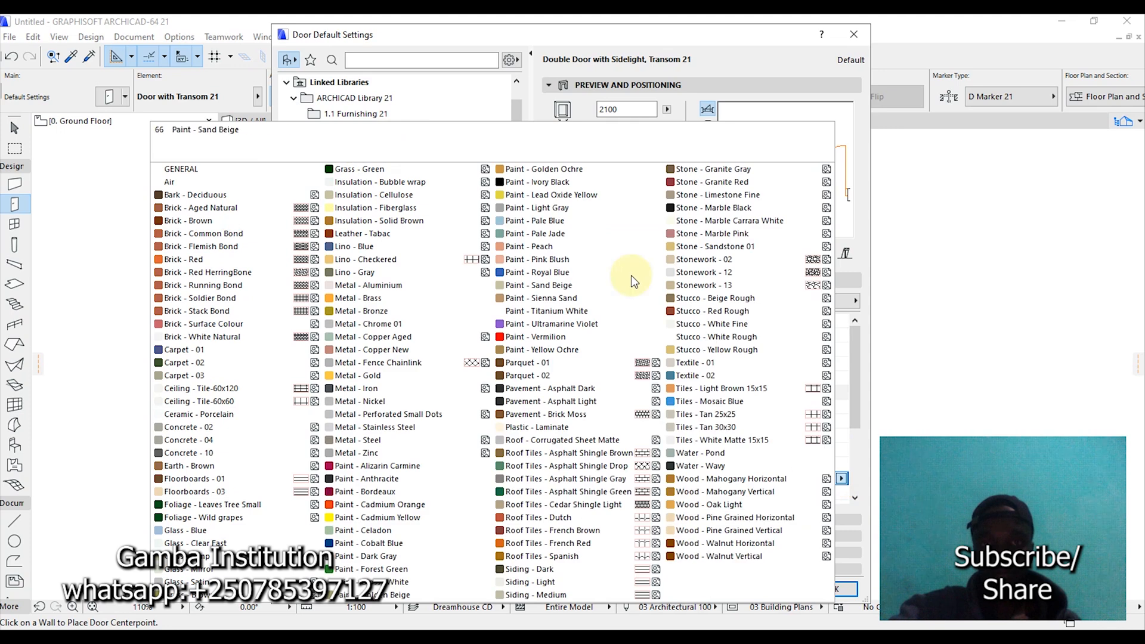
left_click(571, 241)
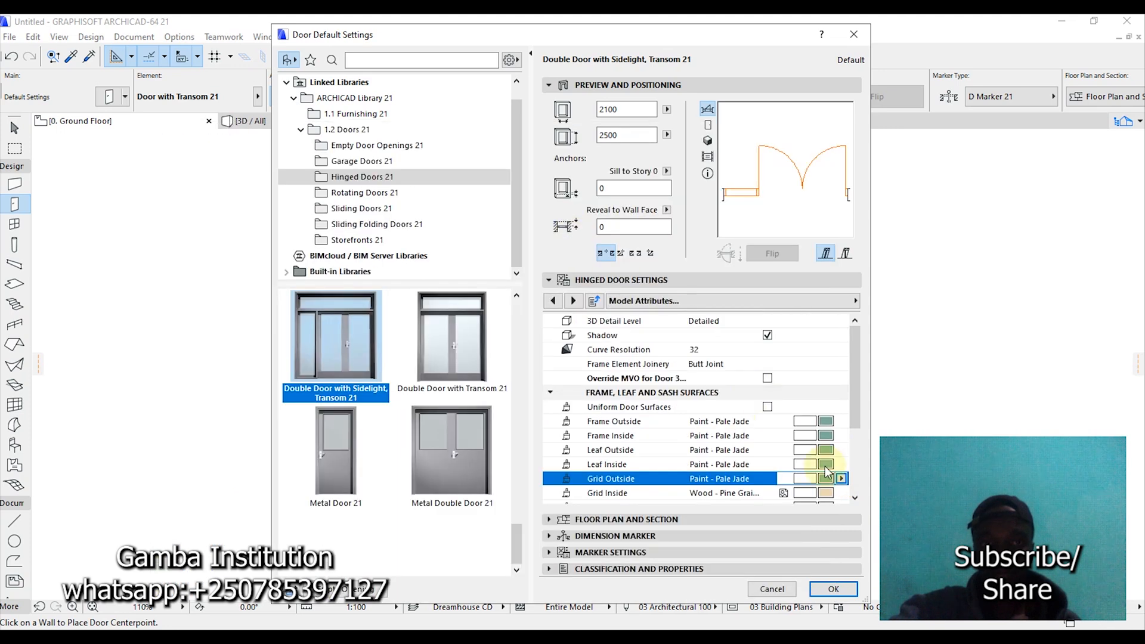